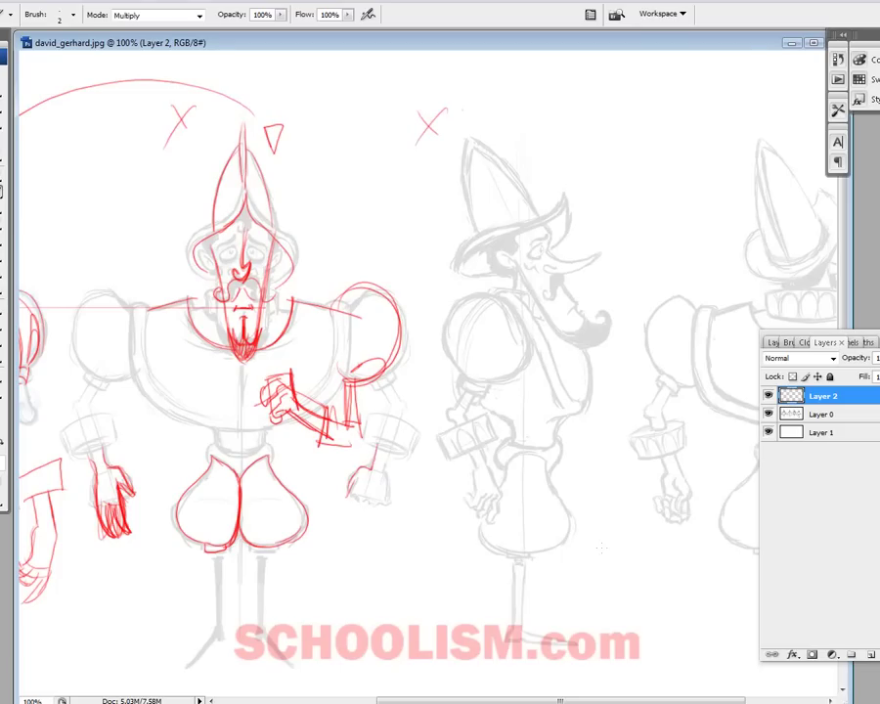
# Sketch the side-view figure's round shoulder, torso, waistband, puffy pants, leg and foot in red over the grey drawing on Layer 2.
pyautogui.moveTo(484, 292)
pyautogui.mouseDown()
pyautogui.moveTo(592, 342)
pyautogui.moveTo(518, 426)
pyautogui.mouseUp()
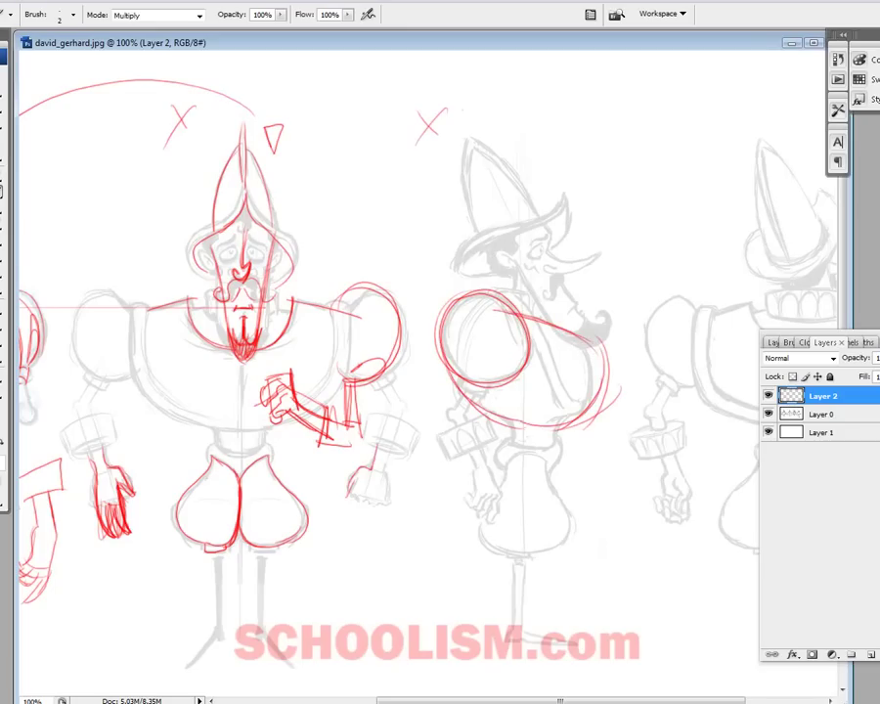
pyautogui.moveTo(512, 442); pyautogui.dragTo(516, 450)
pyautogui.moveTo(597, 367)
pyautogui.mouseDown()
pyautogui.moveTo(523, 448)
pyautogui.moveTo(558, 489)
pyautogui.mouseUp()
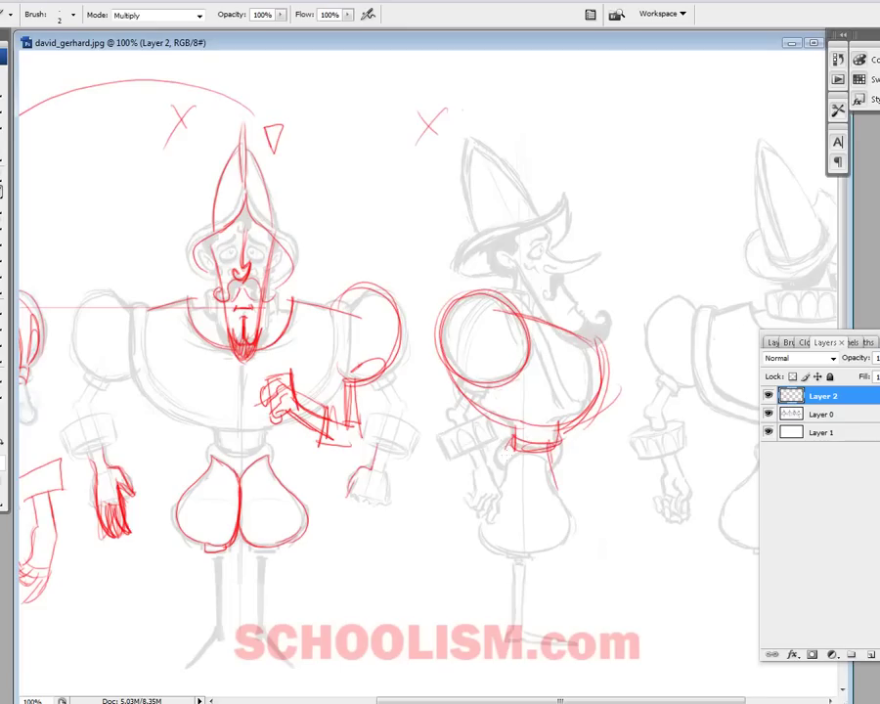
pyautogui.moveTo(510, 452)
pyautogui.mouseDown()
pyautogui.moveTo(564, 456)
pyautogui.moveTo(557, 489)
pyautogui.mouseUp()
pyautogui.moveTo(521, 553)
pyautogui.mouseDown()
pyautogui.moveTo(525, 637)
pyautogui.moveTo(528, 552)
pyautogui.moveTo(520, 573)
pyautogui.moveTo(526, 645)
pyautogui.moveTo(579, 648)
pyautogui.mouseUp()
# Sketch the side-view figure's hanging arm from inside the round sleeve, with a boxy cuff and a simple hand.
pyautogui.moveTo(481, 343); pyautogui.dragTo(457, 421)
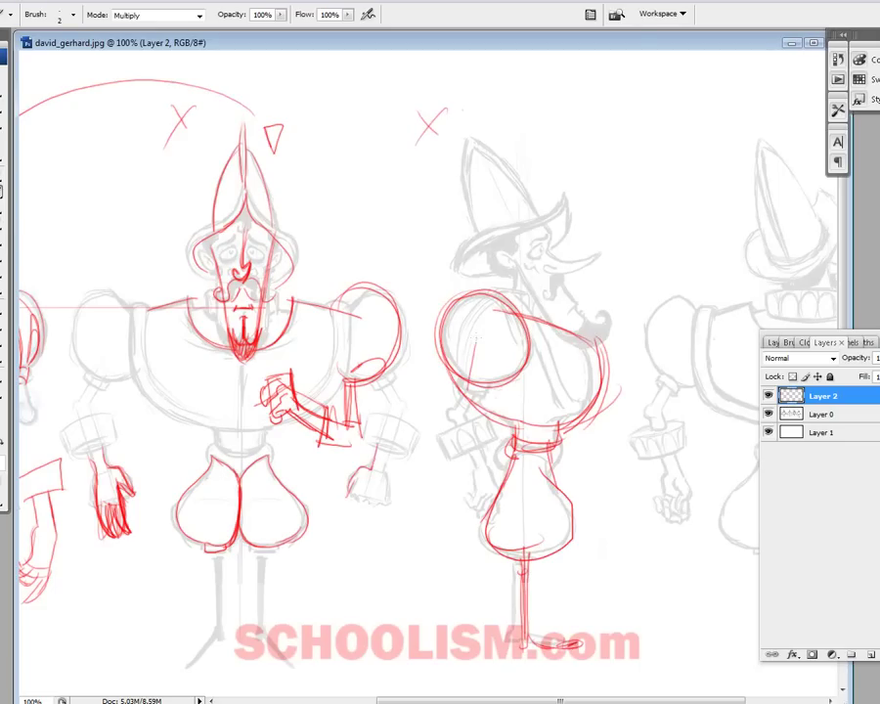
pyautogui.moveTo(478, 341)
pyautogui.mouseDown()
pyautogui.moveTo(460, 429)
pyautogui.moveTo(483, 438)
pyautogui.moveTo(448, 462)
pyautogui.moveTo(458, 485)
pyautogui.mouseUp()
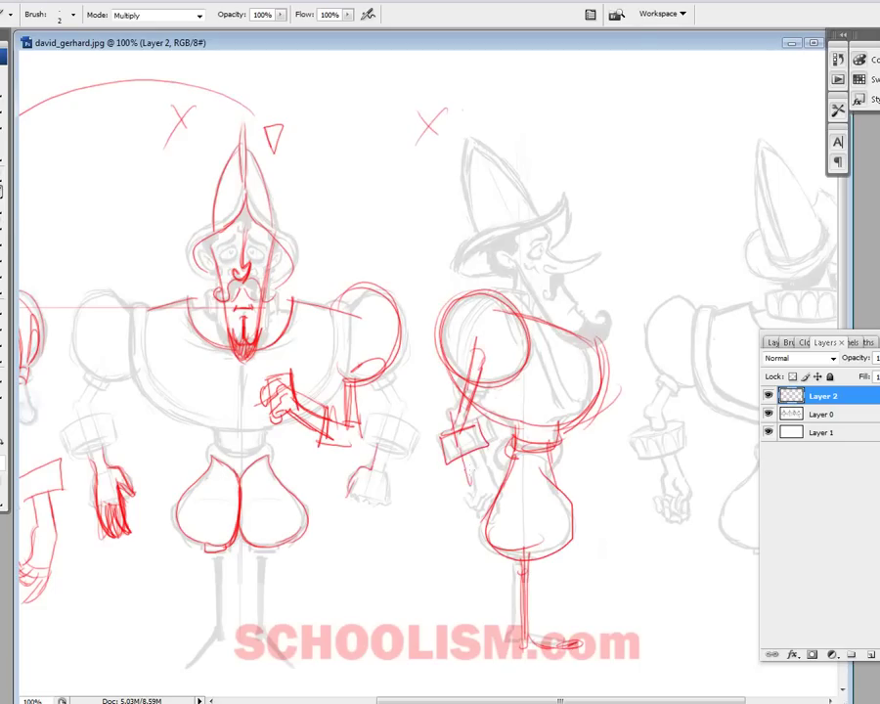
pyautogui.moveTo(475, 442)
pyautogui.mouseDown()
pyautogui.moveTo(478, 489)
pyautogui.moveTo(455, 528)
pyautogui.mouseUp()
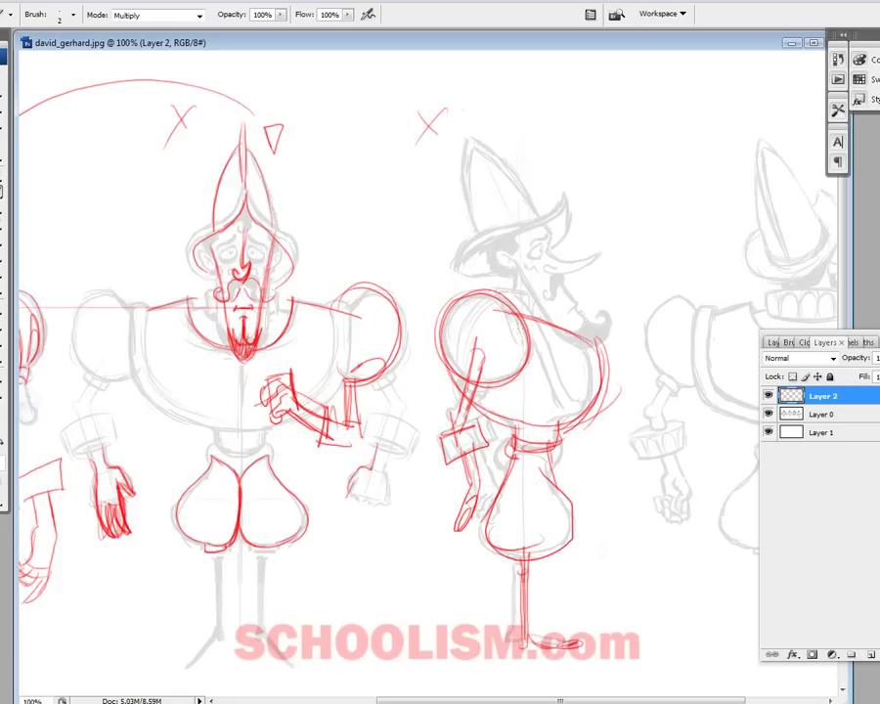
# Draw the side-view figure's tilted ruffled collar between neck and chest, and fill it with zigzag pleats.
pyautogui.moveTo(503, 287)
pyautogui.mouseDown()
pyautogui.moveTo(560, 318)
pyautogui.moveTo(551, 338)
pyautogui.mouseUp()
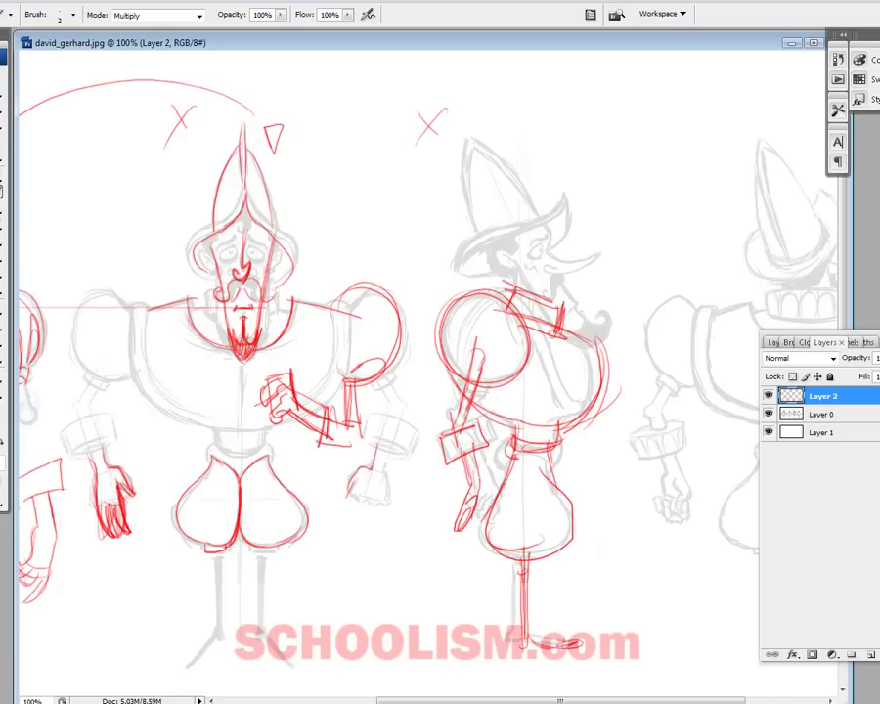
pyautogui.moveTo(510, 311); pyautogui.dragTo(575, 337)
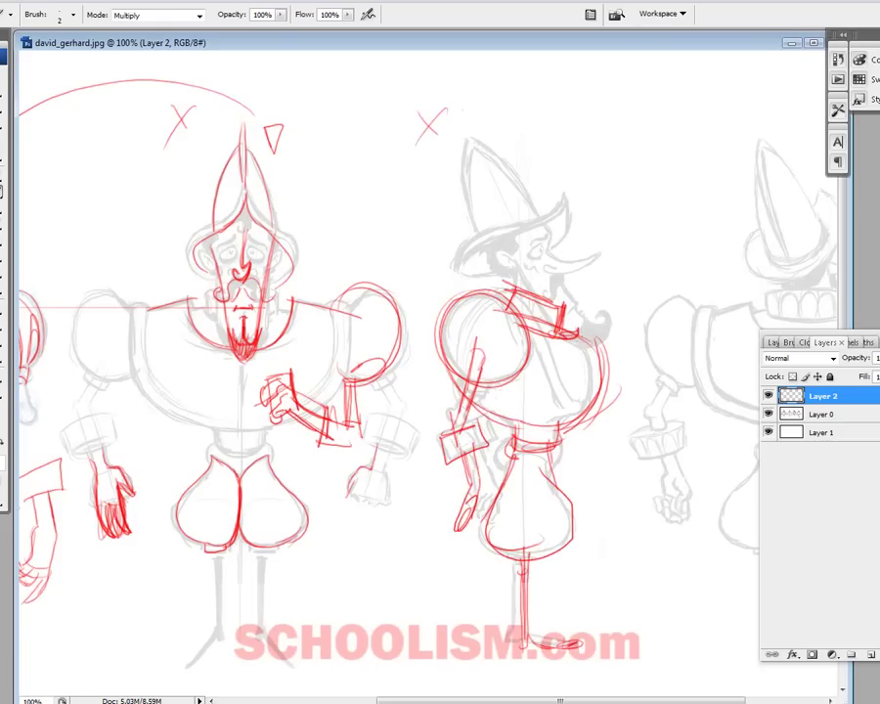
pyautogui.moveTo(511, 311)
pyautogui.mouseDown()
pyautogui.moveTo(562, 299)
pyautogui.moveTo(586, 331)
pyautogui.mouseUp()
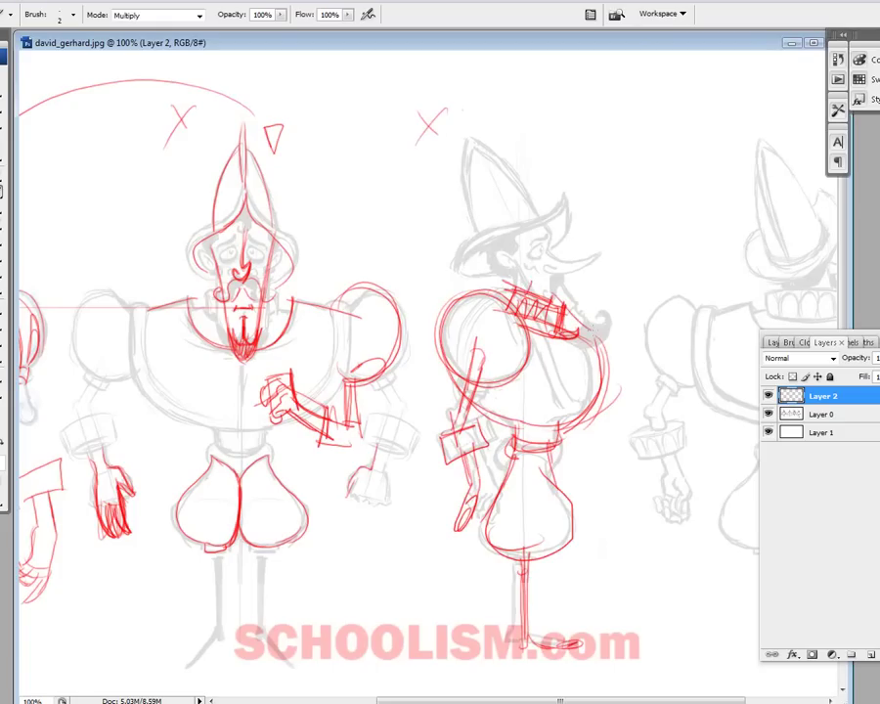
# Block in the side-view figure's tilted head as a circle with a long tapering face and pointed beard.
pyautogui.moveTo(497, 231)
pyautogui.mouseDown()
pyautogui.moveTo(548, 256)
pyautogui.moveTo(565, 234)
pyautogui.moveTo(627, 328)
pyautogui.mouseUp()
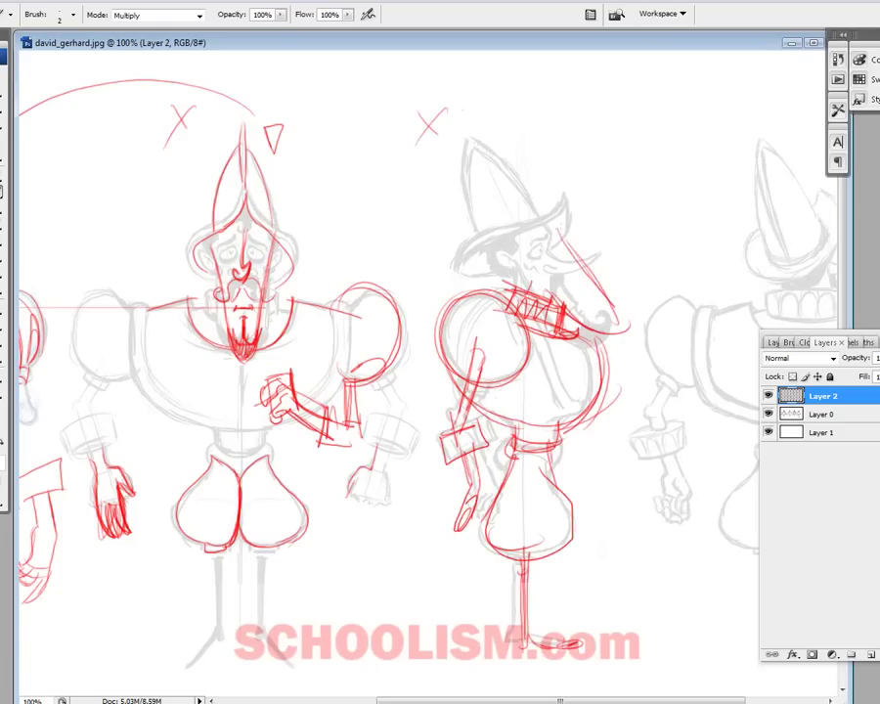
pyautogui.moveTo(572, 234); pyautogui.dragTo(616, 308)
pyautogui.moveTo(510, 227); pyautogui.dragTo(548, 260)
pyautogui.moveTo(528, 200)
pyautogui.mouseDown()
pyautogui.moveTo(573, 244)
pyautogui.moveTo(503, 244)
pyautogui.moveTo(562, 266)
pyautogui.moveTo(626, 318)
pyautogui.moveTo(578, 335)
pyautogui.mouseUp()
pyautogui.moveTo(533, 201); pyautogui.dragTo(508, 249)
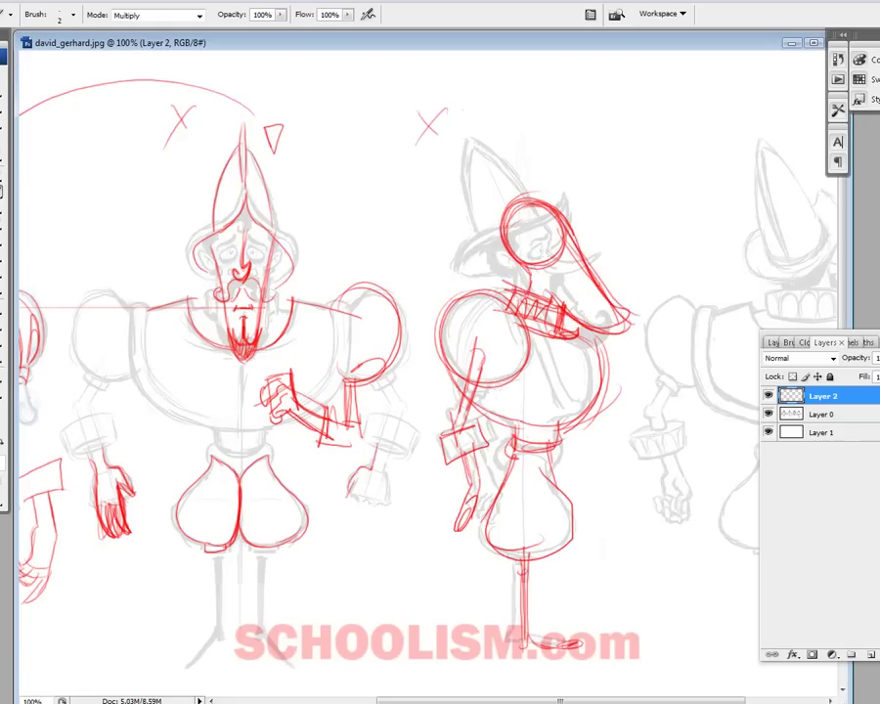
# Add the side-view figure's hat brim, pointed moustache, small nose circle and backward-leaning hat crown.
pyautogui.moveTo(564, 189)
pyautogui.mouseDown()
pyautogui.moveTo(560, 209)
pyautogui.moveTo(509, 233)
pyautogui.moveTo(472, 281)
pyautogui.mouseUp()
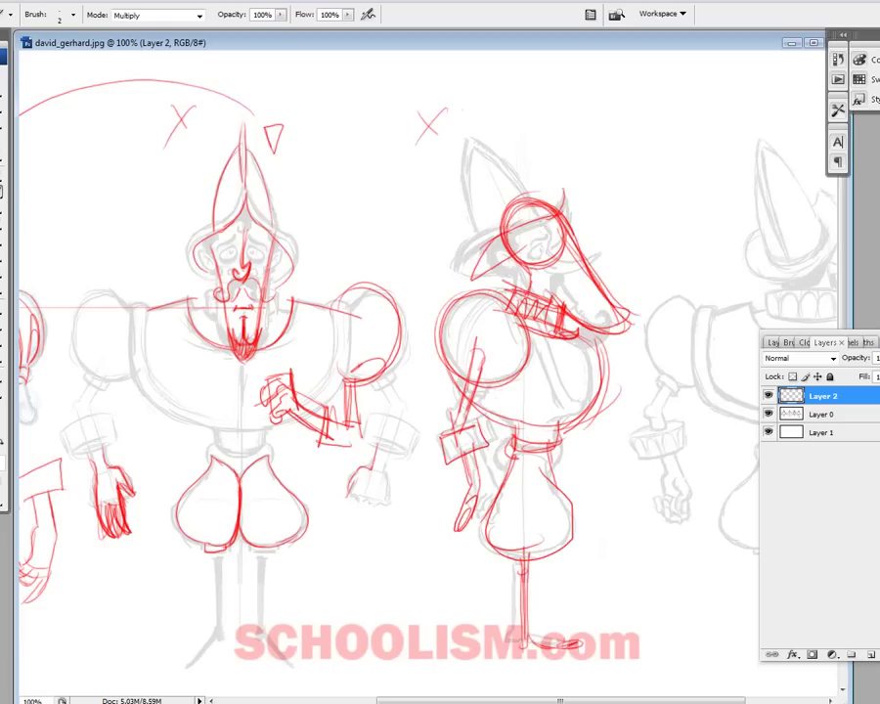
pyautogui.moveTo(584, 268); pyautogui.dragTo(624, 237)
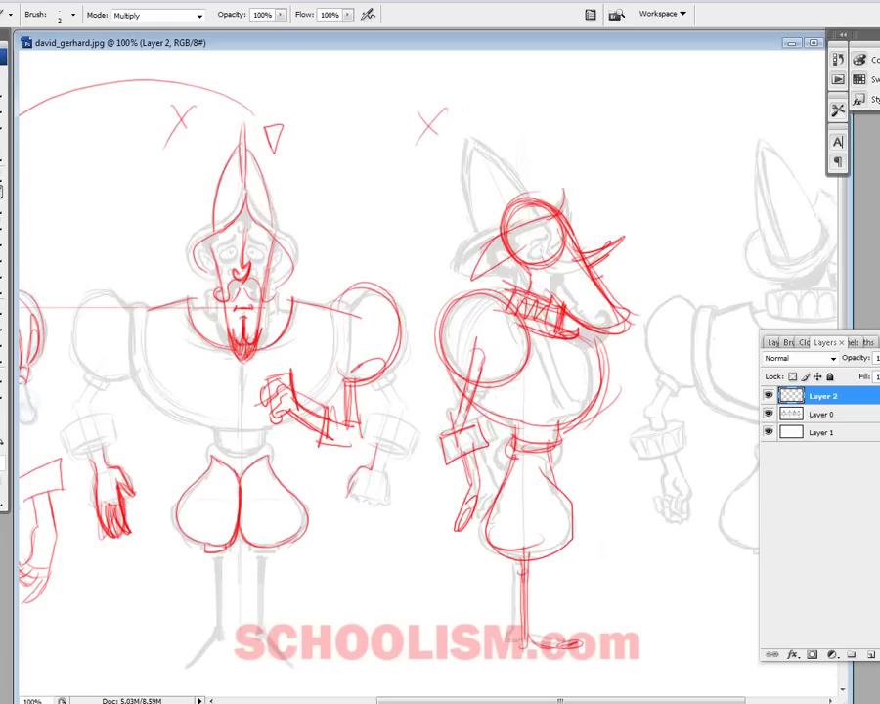
pyautogui.moveTo(564, 238); pyautogui.dragTo(559, 249)
pyautogui.moveTo(477, 200)
pyautogui.mouseDown()
pyautogui.moveTo(543, 196)
pyautogui.moveTo(538, 210)
pyautogui.mouseUp()
# Reinforce the side-view figure's shoulder, chest, beard base and pants contours, temporarily hiding the grey Layer 0 sketch.
pyautogui.moveTo(489, 290); pyautogui.dragTo(484, 294)
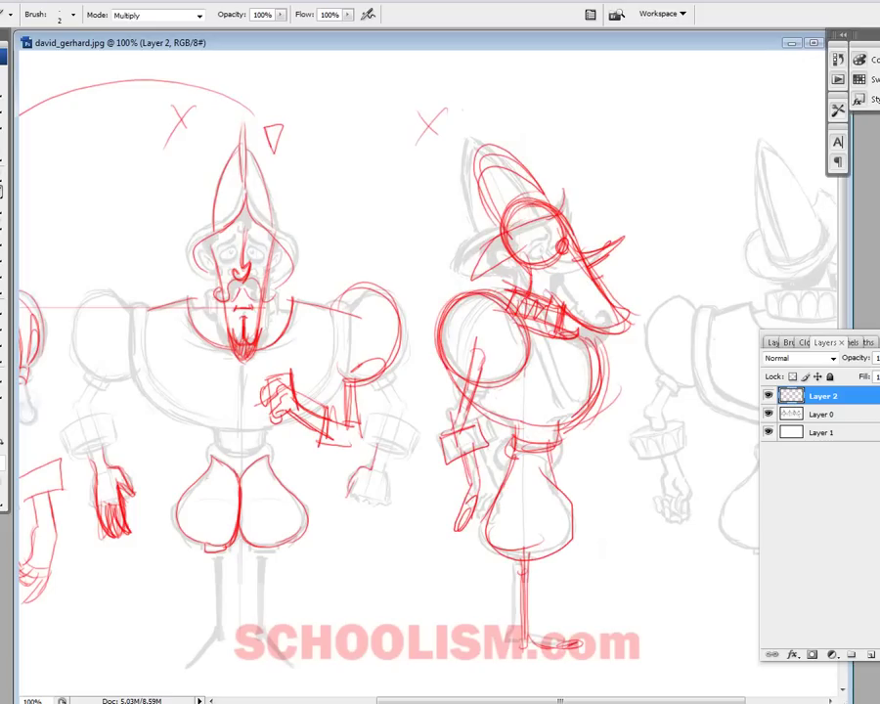
pyautogui.moveTo(598, 338); pyautogui.dragTo(585, 416)
pyautogui.click(769, 414)
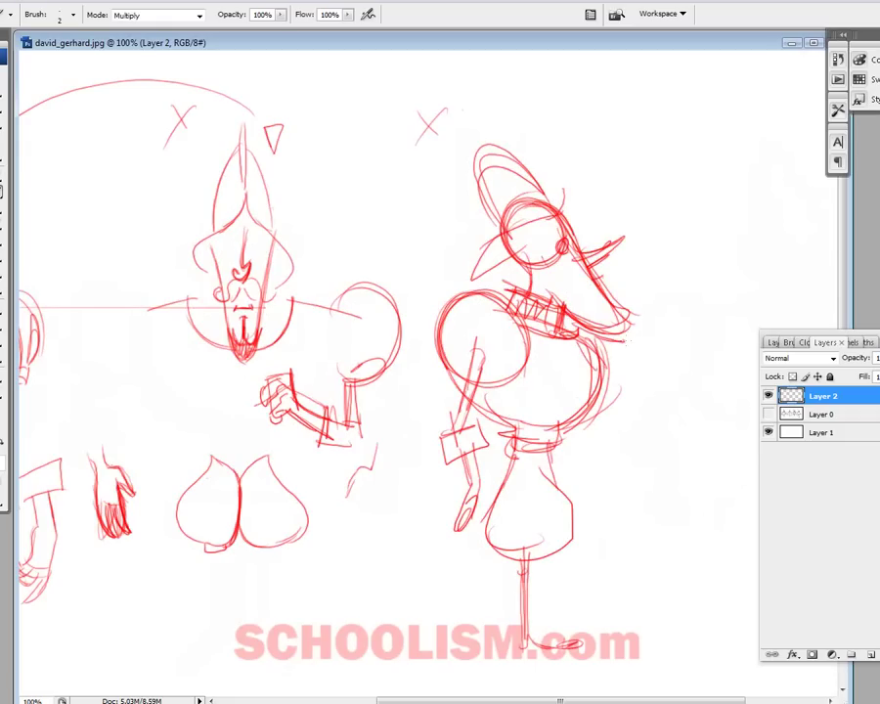
pyautogui.moveTo(575, 331); pyautogui.dragTo(671, 343)
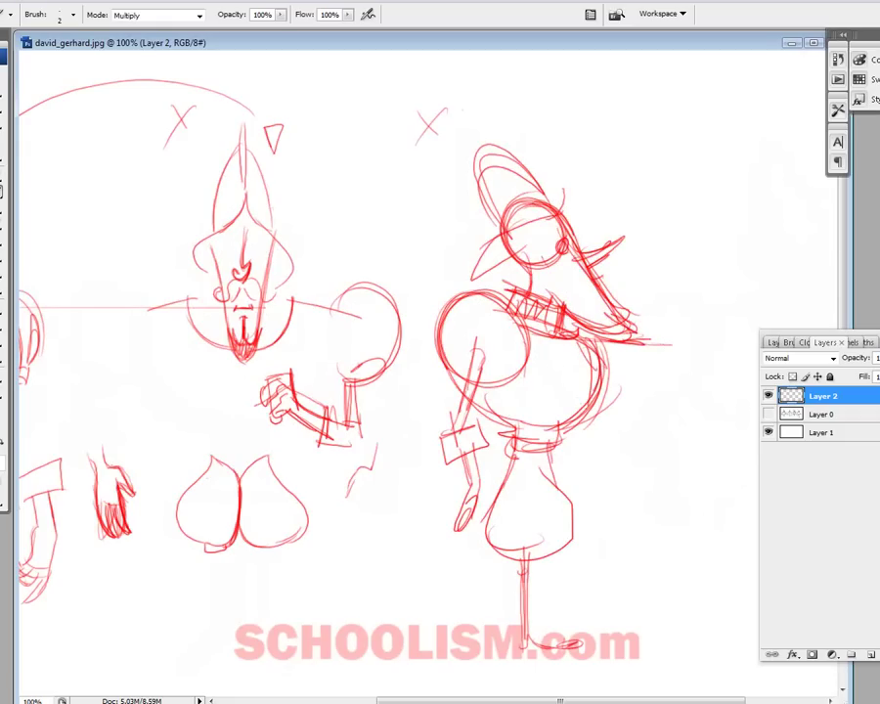
pyautogui.moveTo(528, 459); pyautogui.dragTo(569, 548)
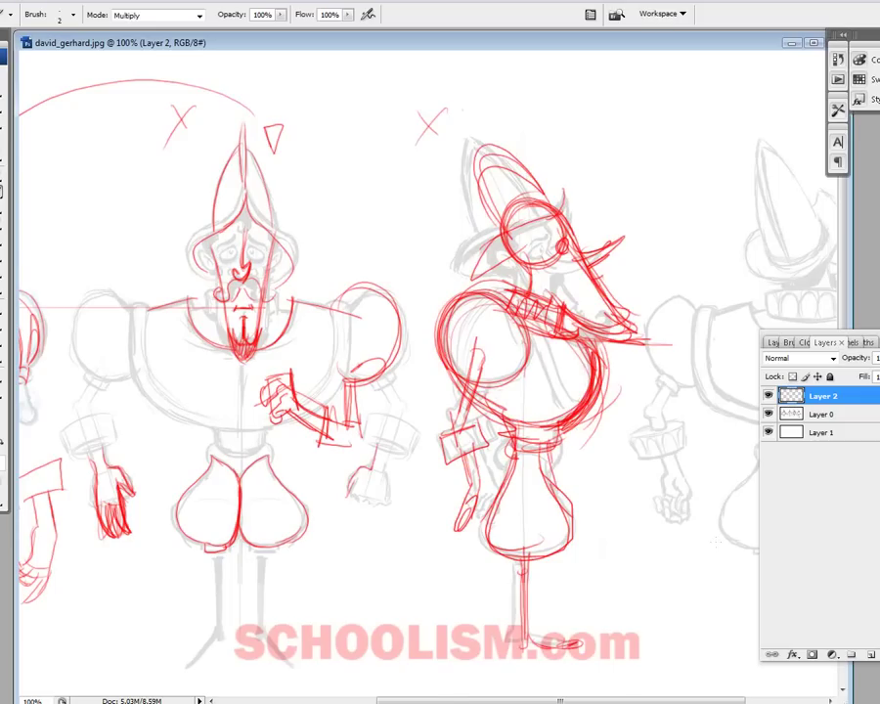
# Draw a curved centre line down the back-view figure's torso to the waist flap.
pyautogui.moveTo(694, 555); pyautogui.dragTo(520, 533)
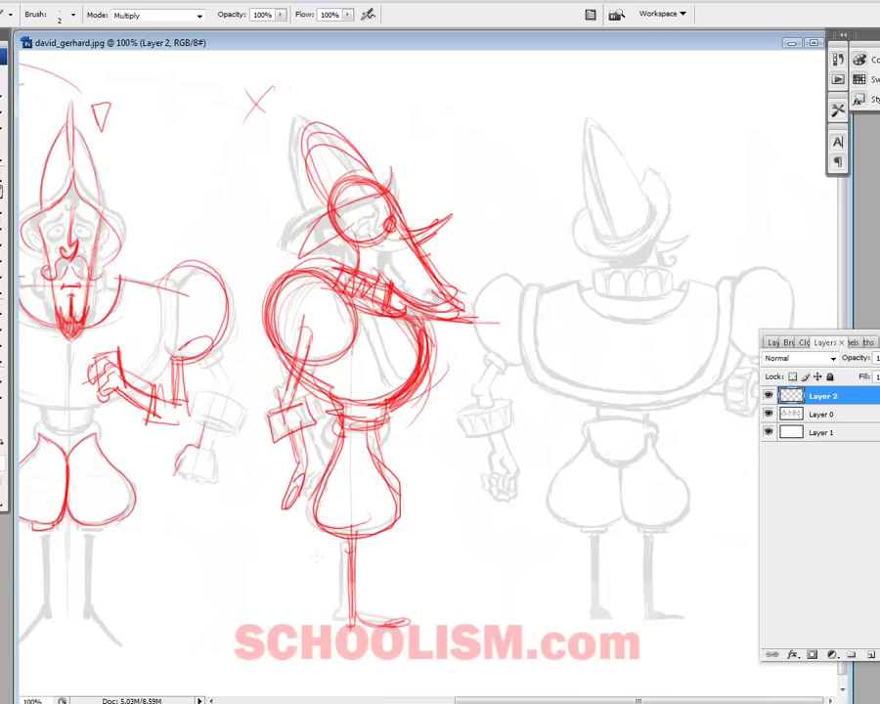
pyautogui.moveTo(283, 42); pyautogui.dragTo(196, 50)
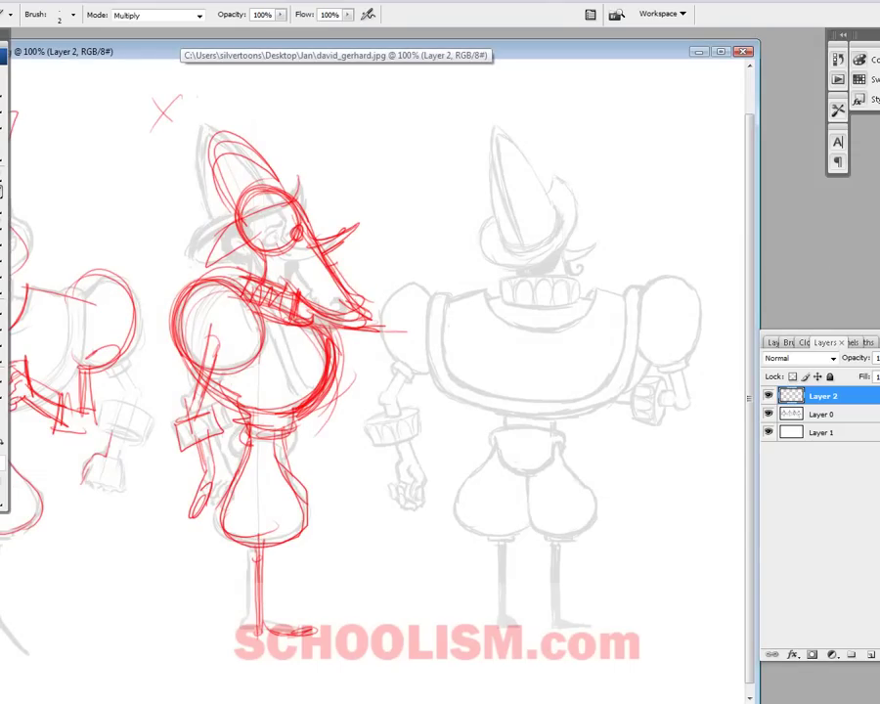
pyautogui.moveTo(519, 308); pyautogui.dragTo(509, 431)
pyautogui.moveTo(521, 311)
pyautogui.mouseDown()
pyautogui.moveTo(520, 460)
pyautogui.moveTo(515, 451)
pyautogui.moveTo(515, 440)
pyautogui.moveTo(516, 469)
pyautogui.mouseUp()
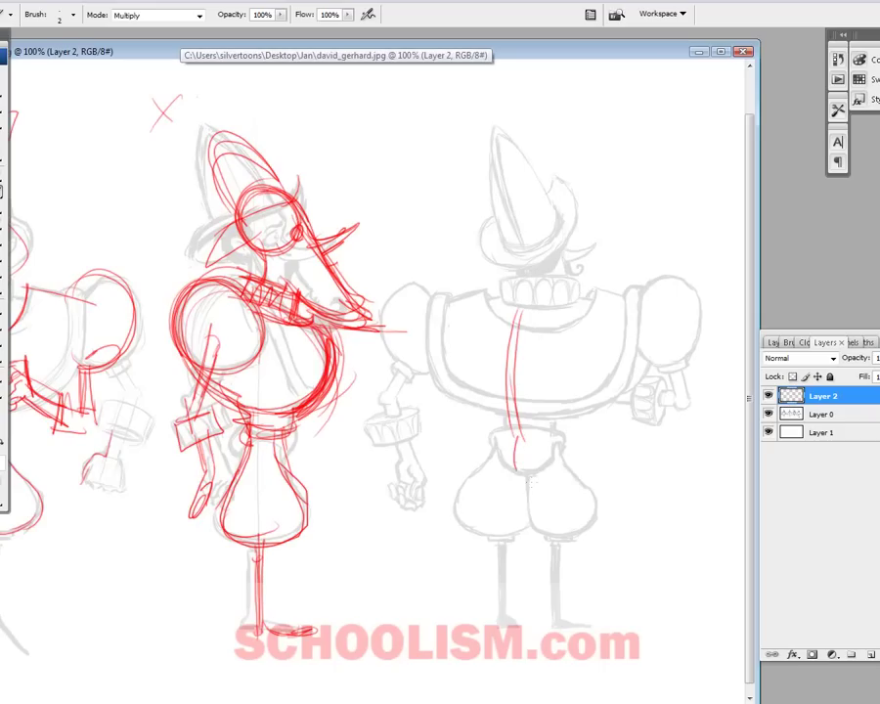
# Sketch the back-view figure's shoulder line, scooped neckline and rounded torso outline.
pyautogui.moveTo(430, 292); pyautogui.dragTo(619, 293)
pyautogui.moveTo(481, 294)
pyautogui.mouseDown()
pyautogui.moveTo(541, 325)
pyautogui.moveTo(592, 291)
pyautogui.moveTo(479, 315)
pyautogui.moveTo(560, 315)
pyautogui.moveTo(592, 293)
pyautogui.mouseUp()
pyautogui.moveTo(442, 294)
pyautogui.mouseDown()
pyautogui.moveTo(435, 391)
pyautogui.moveTo(625, 393)
pyautogui.mouseUp()
pyautogui.moveTo(643, 290); pyautogui.dragTo(602, 401)
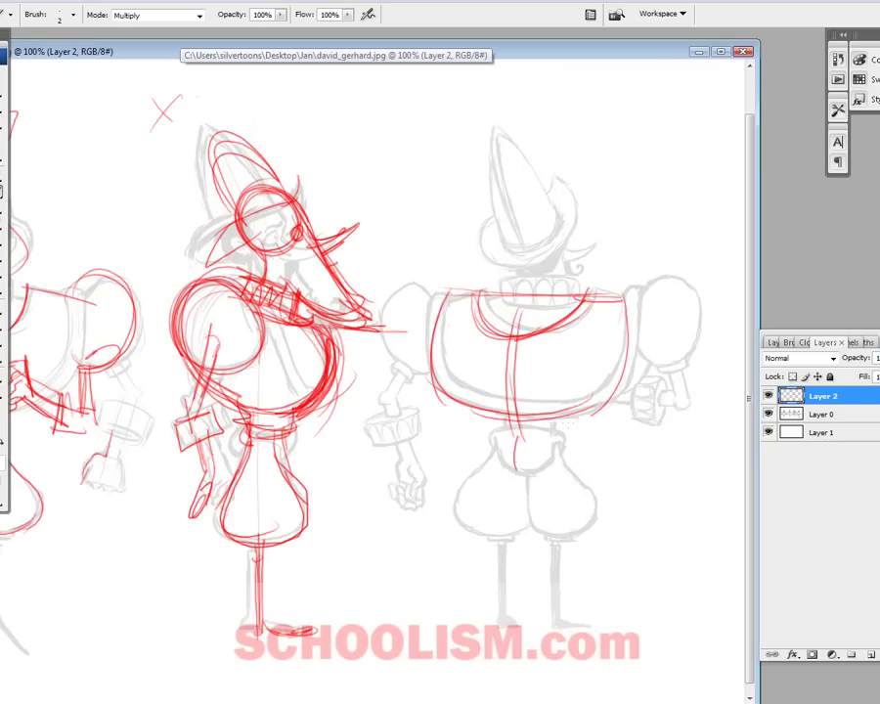
# Add armhole bands on both sides of the back-view torso and draw the two round puffed sleeves.
pyautogui.moveTo(637, 296); pyautogui.dragTo(598, 417)
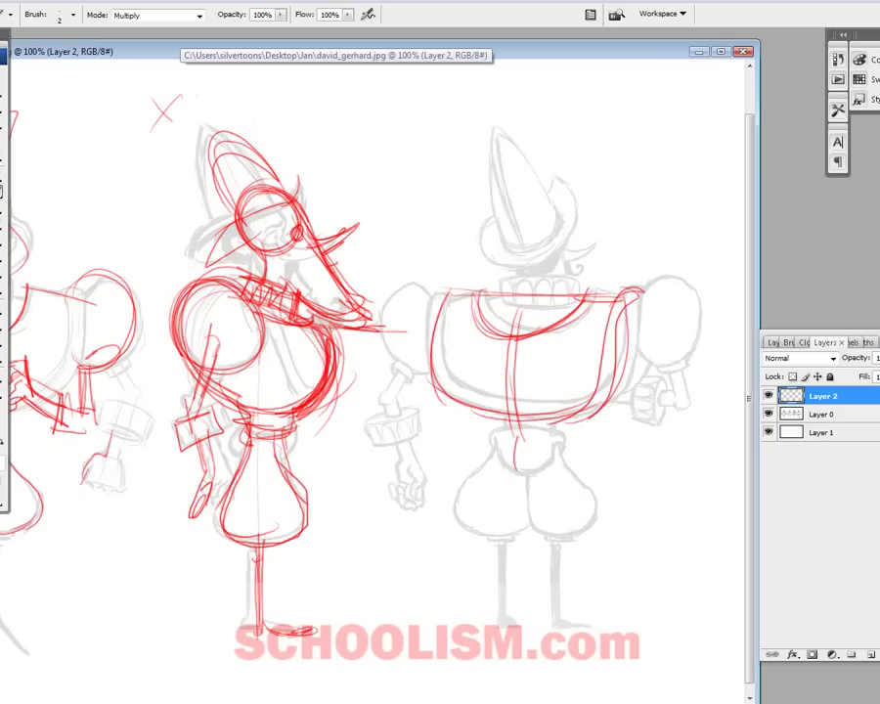
pyautogui.moveTo(442, 306); pyautogui.dragTo(472, 412)
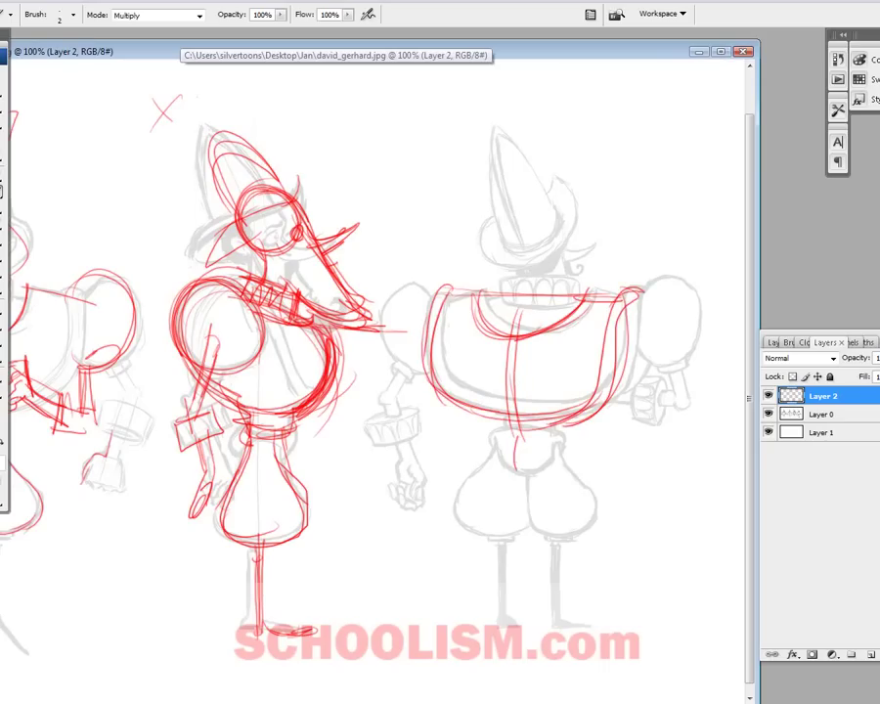
pyautogui.moveTo(430, 285); pyautogui.dragTo(393, 331)
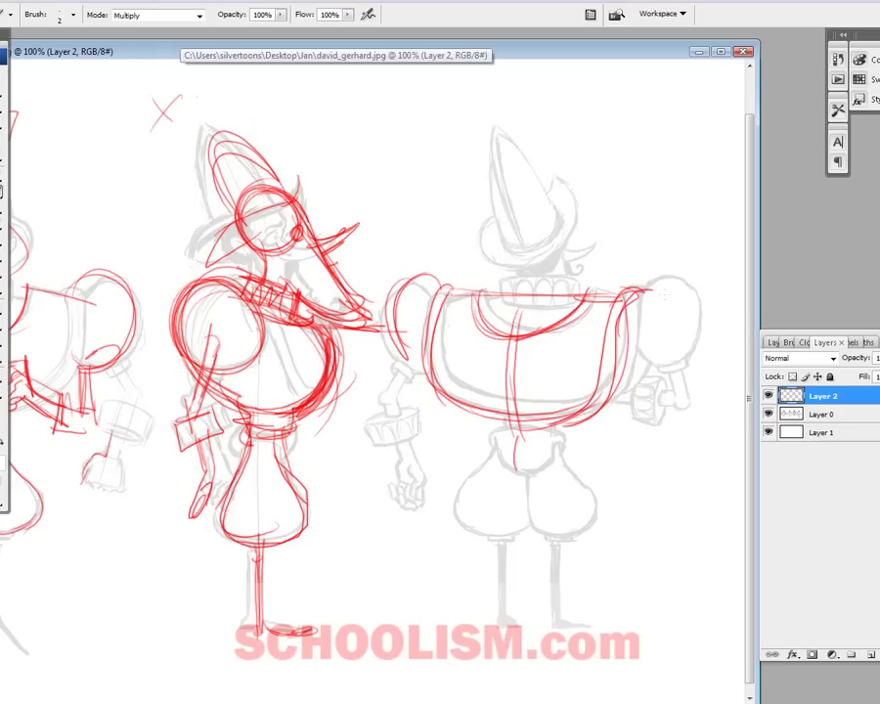
pyautogui.moveTo(624, 291)
pyautogui.mouseDown()
pyautogui.moveTo(618, 373)
pyautogui.moveTo(685, 376)
pyautogui.moveTo(654, 403)
pyautogui.moveTo(673, 420)
pyautogui.mouseUp()
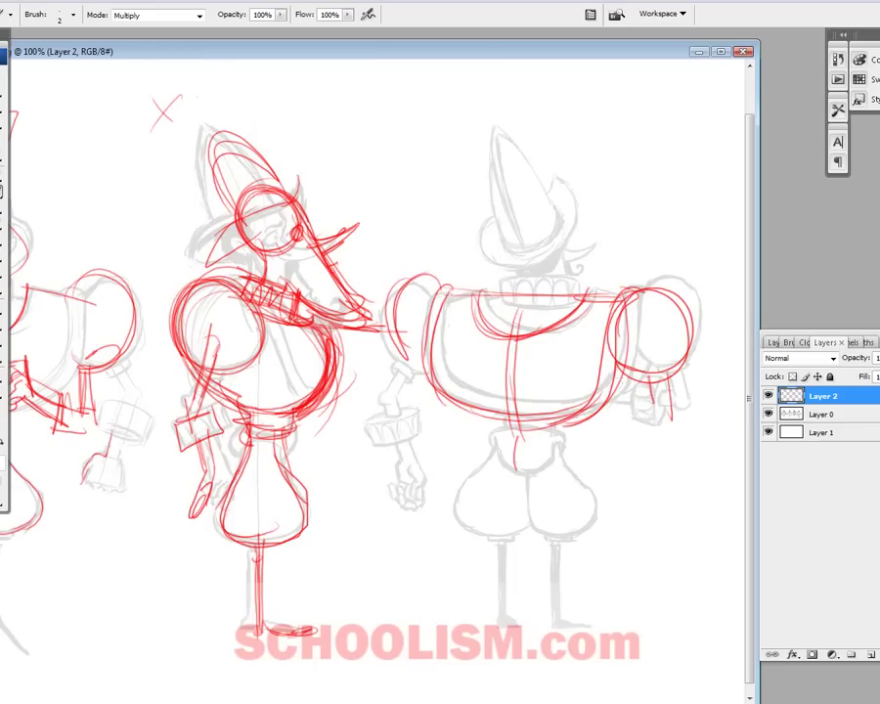
# Circle the front-view figure's forearm and cuff beside the red hand, and mark the arm's direction with a line.
pyautogui.hscroll(-5, 372, 381)
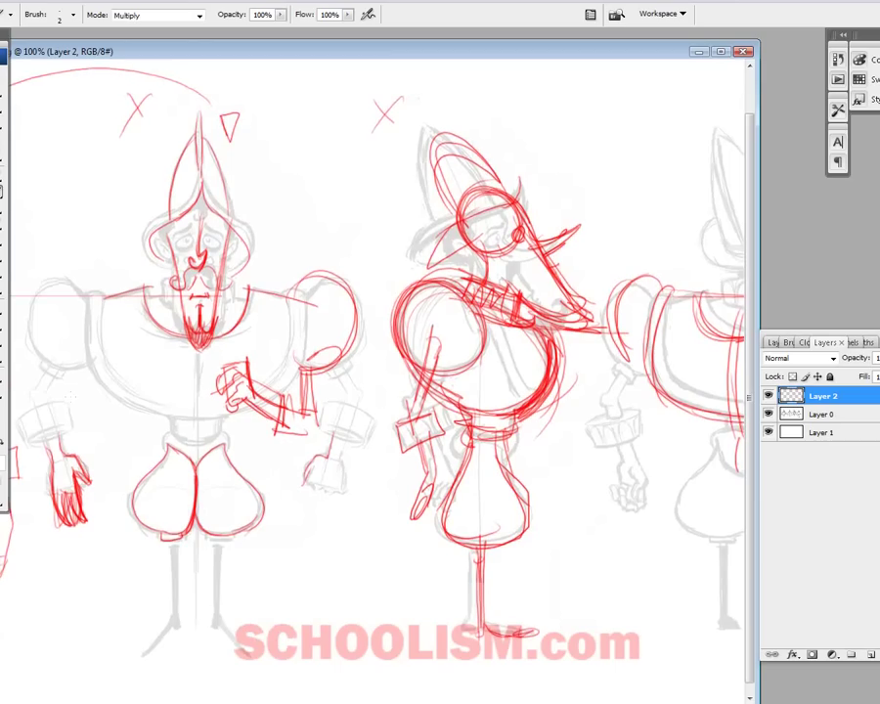
pyautogui.moveTo(59, 364); pyautogui.dragTo(57, 366)
pyautogui.moveTo(69, 315); pyautogui.dragTo(44, 411)
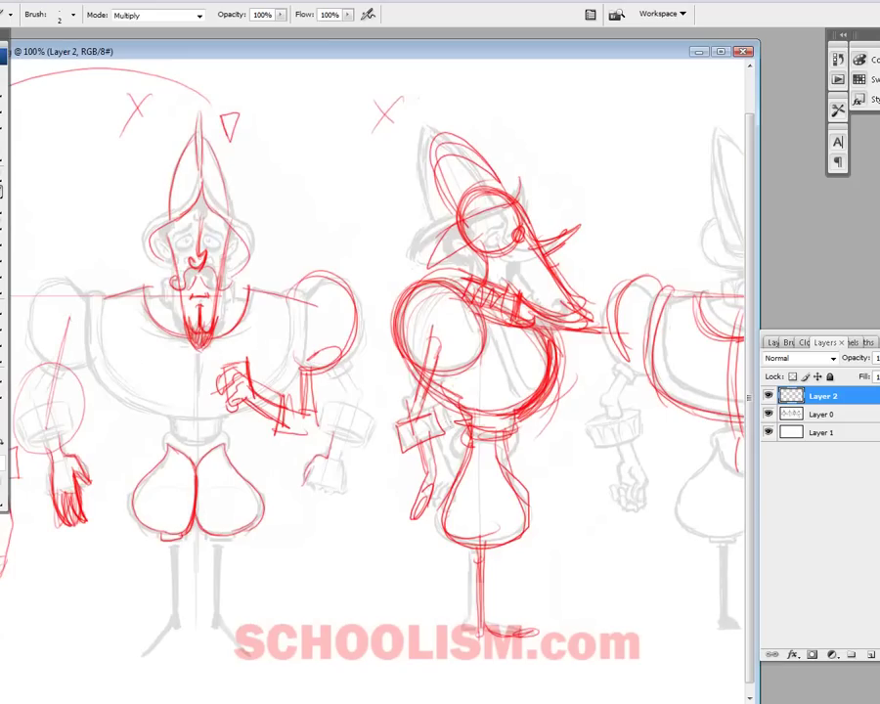
# Sketch the back-view figure's bent arm on one side and the hanging arm with cuff and hand on the other.
pyautogui.hscroll(5, 371, 381)
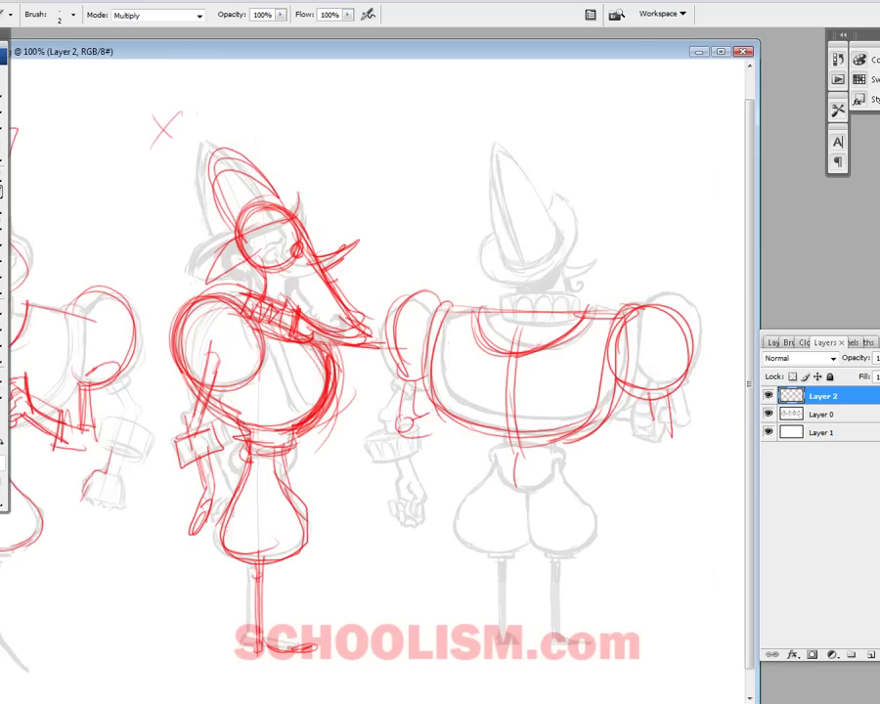
pyautogui.moveTo(431, 414); pyautogui.dragTo(398, 428)
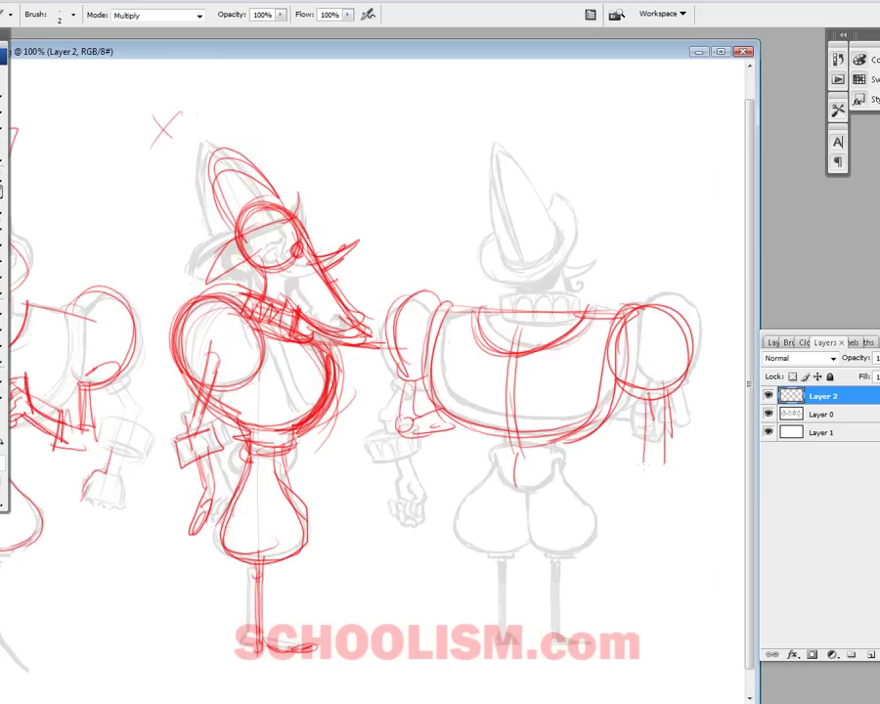
pyautogui.moveTo(649, 396); pyautogui.dragTo(641, 491)
pyautogui.moveTo(669, 411)
pyautogui.mouseDown()
pyautogui.moveTo(648, 493)
pyautogui.moveTo(653, 489)
pyautogui.moveTo(606, 508)
pyautogui.moveTo(619, 511)
pyautogui.moveTo(616, 502)
pyautogui.moveTo(610, 539)
pyautogui.mouseUp()
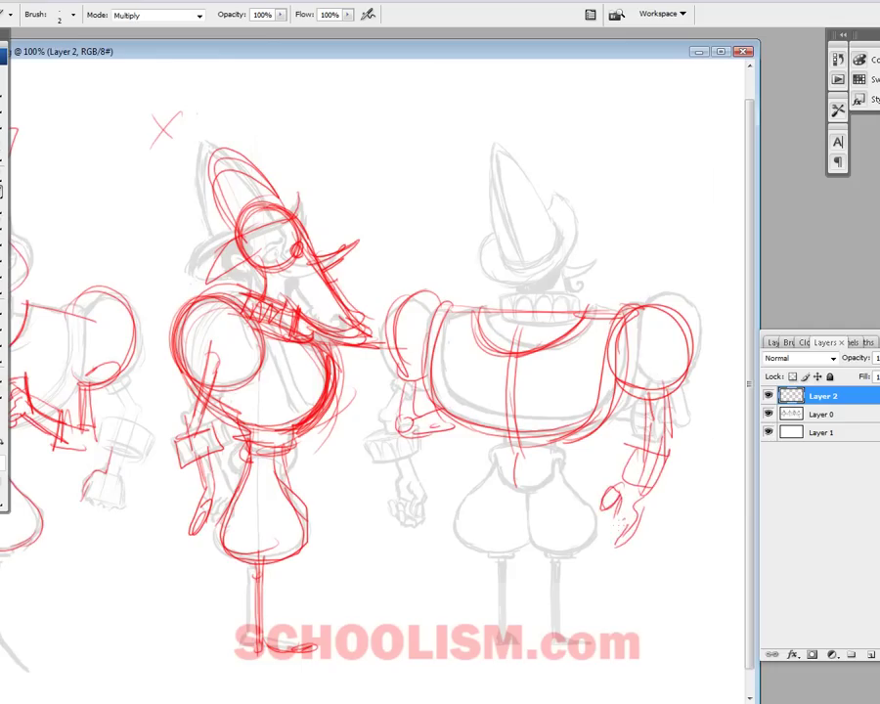
pyautogui.moveTo(628, 459)
pyautogui.mouseDown()
pyautogui.moveTo(671, 450)
pyautogui.moveTo(668, 465)
pyautogui.mouseUp()
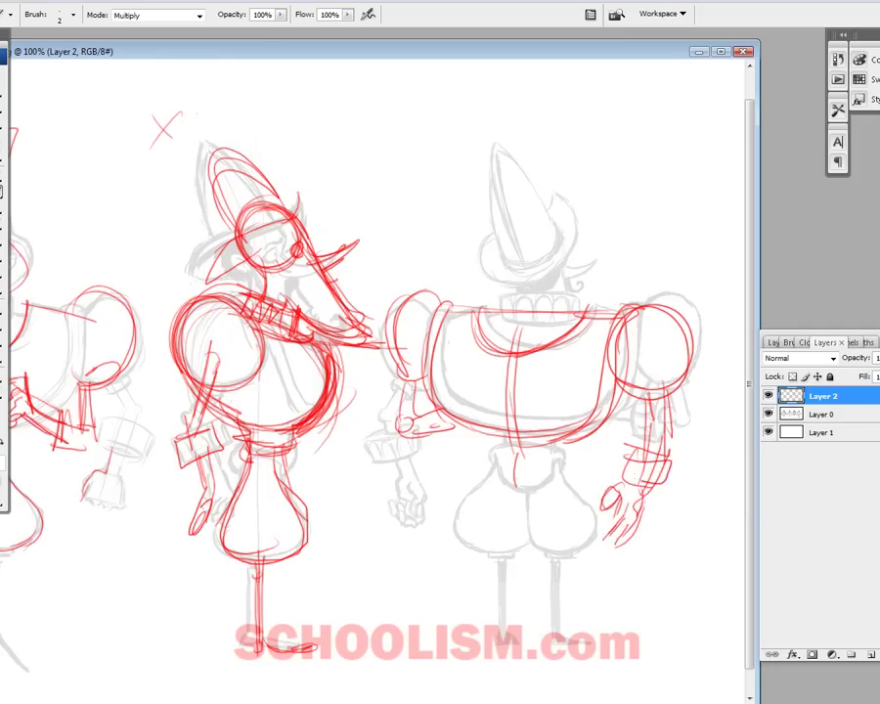
pyautogui.moveTo(665, 381); pyautogui.dragTo(653, 450)
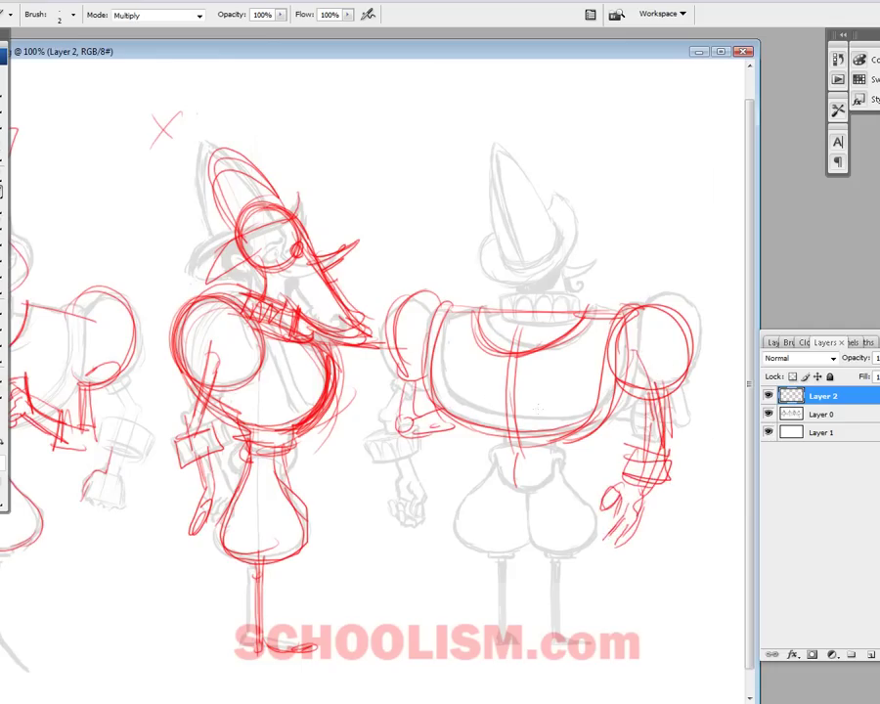
# Draw the back-view figure's waist flap and the two rounded halves of the puffy pants.
pyautogui.moveTo(508, 453)
pyautogui.mouseDown()
pyautogui.moveTo(515, 487)
pyautogui.moveTo(557, 456)
pyautogui.mouseUp()
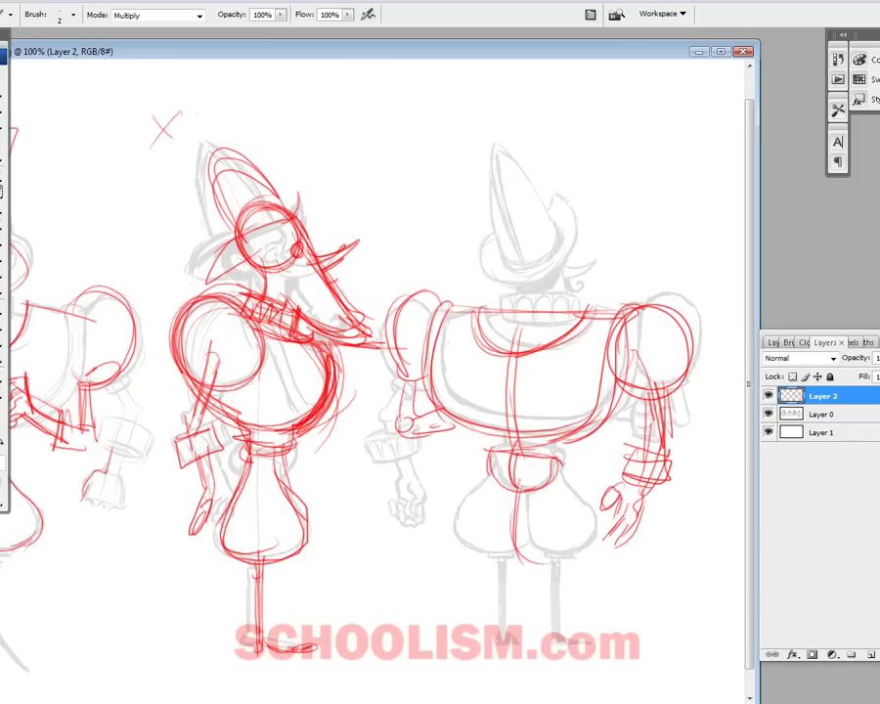
pyautogui.moveTo(554, 477); pyautogui.dragTo(585, 552)
pyautogui.moveTo(489, 452)
pyautogui.mouseDown()
pyautogui.moveTo(468, 548)
pyautogui.moveTo(591, 547)
pyautogui.mouseUp()
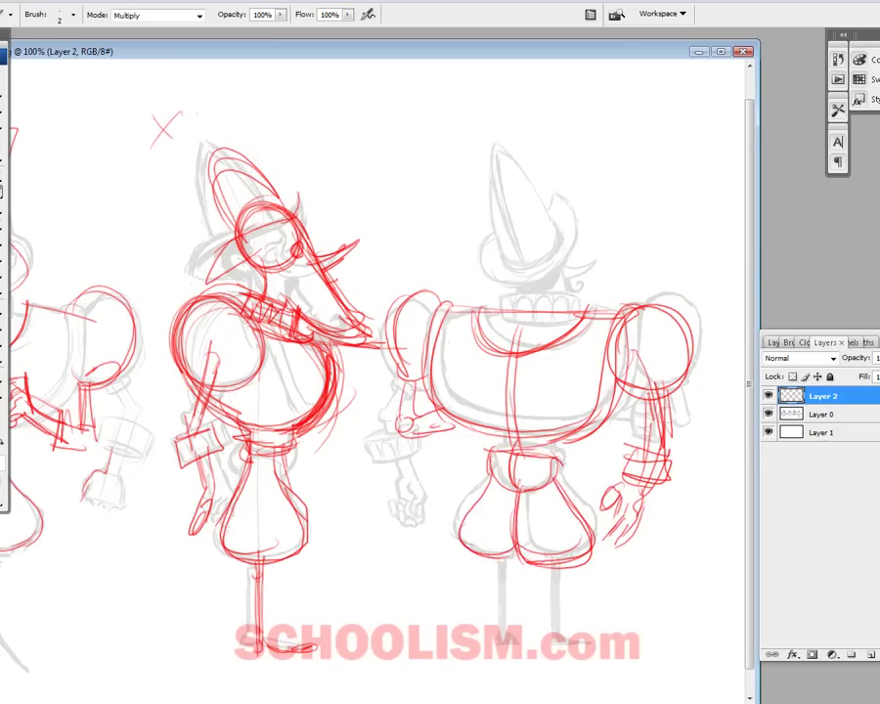
# Draw slanted guide lines across the back-view figure's shoulders and pants bottoms, and add its two thin legs with feet.
pyautogui.moveTo(405, 536)
pyautogui.mouseDown()
pyautogui.moveTo(655, 578)
pyautogui.moveTo(625, 569)
pyautogui.mouseUp()
pyautogui.moveTo(382, 297); pyautogui.dragTo(717, 339)
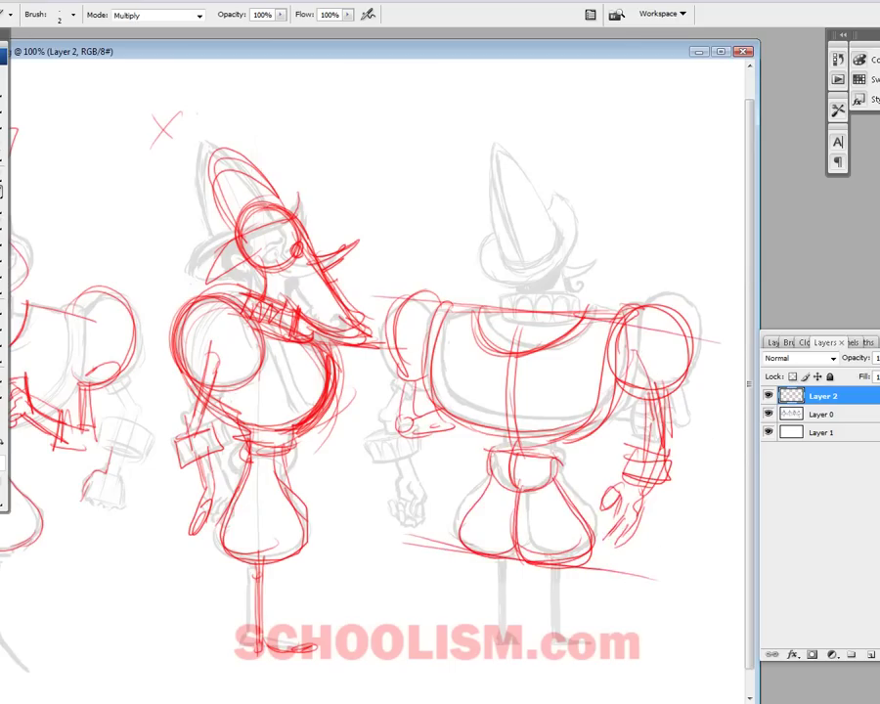
pyautogui.moveTo(554, 560); pyautogui.dragTo(587, 647)
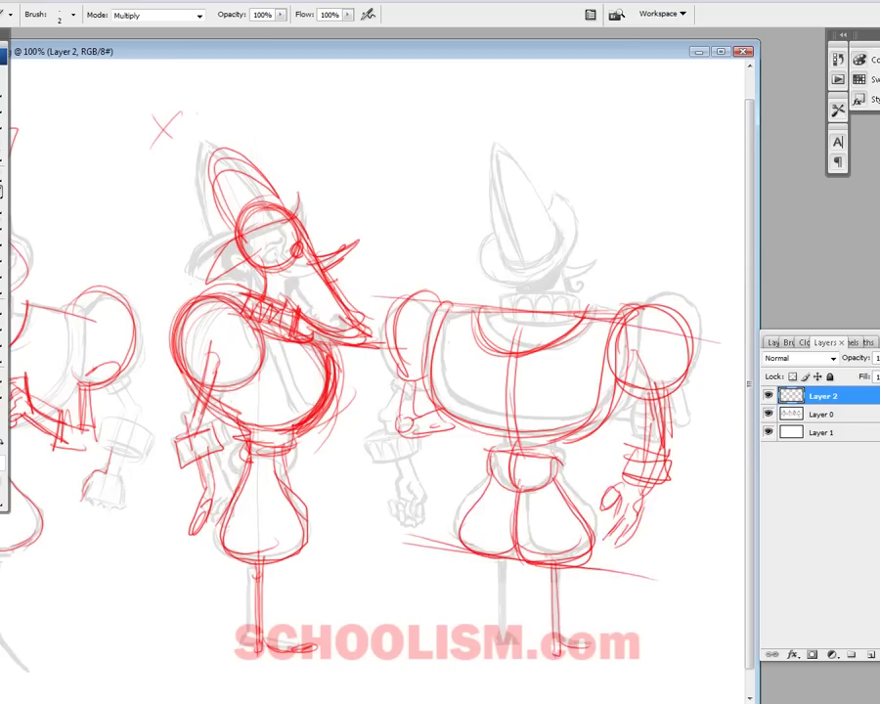
pyautogui.moveTo(498, 563); pyautogui.dragTo(501, 648)
pyautogui.moveTo(509, 559); pyautogui.dragTo(506, 630)
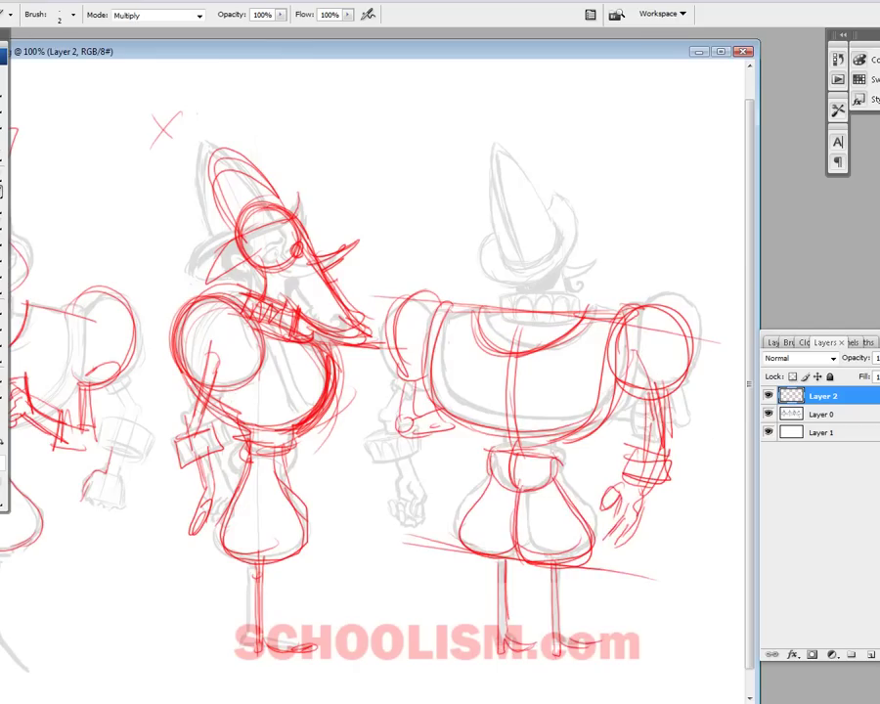
pyautogui.moveTo(578, 648); pyautogui.dragTo(600, 652)
# Sketch the back-view figure's ruffled collar with zigzag pleats, the long nose line beside it and the small ear.
pyautogui.moveTo(491, 294)
pyautogui.mouseDown()
pyautogui.moveTo(491, 315)
pyautogui.moveTo(569, 292)
pyautogui.moveTo(571, 307)
pyautogui.moveTo(564, 305)
pyautogui.mouseUp()
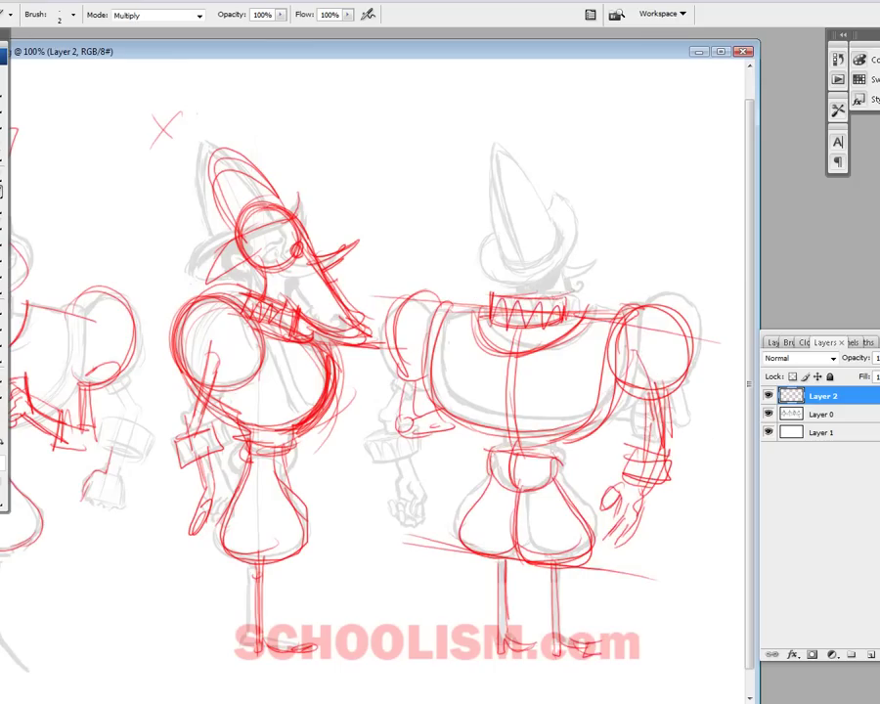
pyautogui.moveTo(555, 247); pyautogui.dragTo(581, 315)
pyautogui.moveTo(548, 268); pyautogui.dragTo(555, 288)
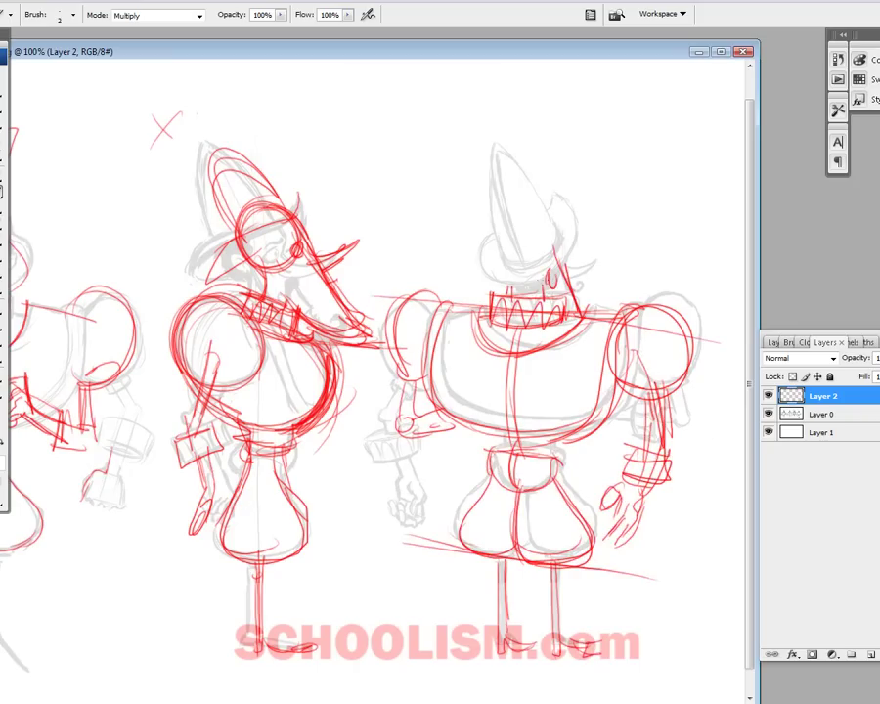
# Draw the back-view figure's hat with upturned brim, tall pointed cone and inner fold, and add the moustache and beard tips.
pyautogui.moveTo(524, 215); pyautogui.dragTo(550, 247)
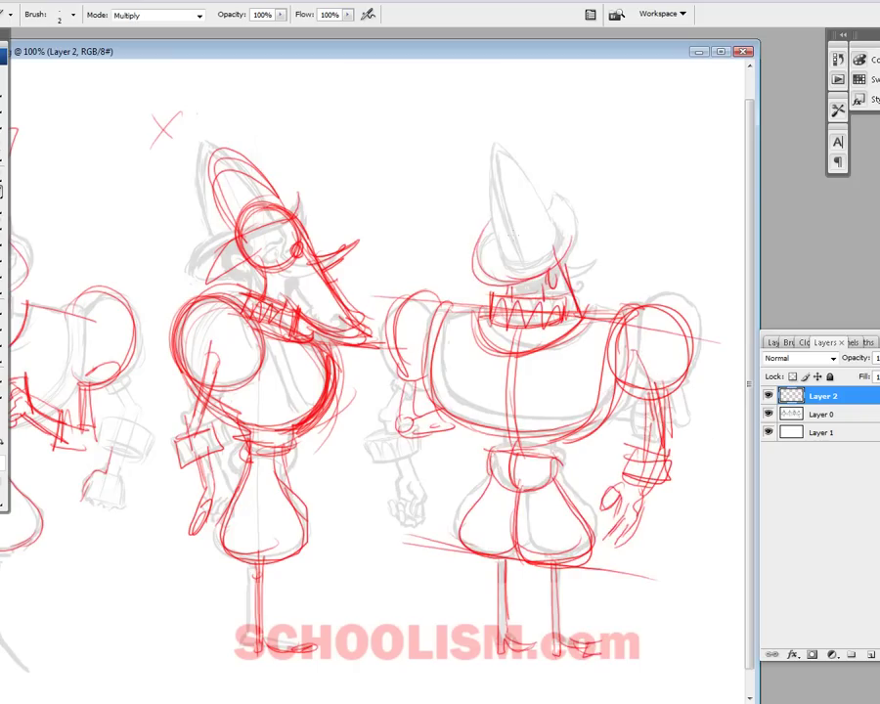
pyautogui.moveTo(490, 142); pyautogui.dragTo(565, 223)
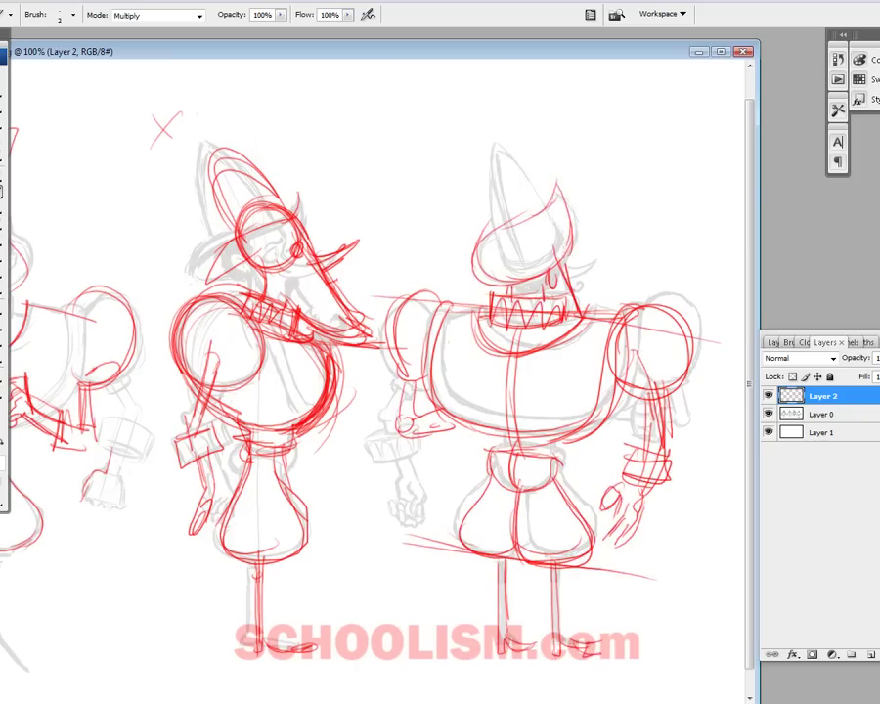
pyautogui.moveTo(488, 143)
pyautogui.mouseDown()
pyautogui.moveTo(489, 215)
pyautogui.moveTo(485, 259)
pyautogui.mouseUp()
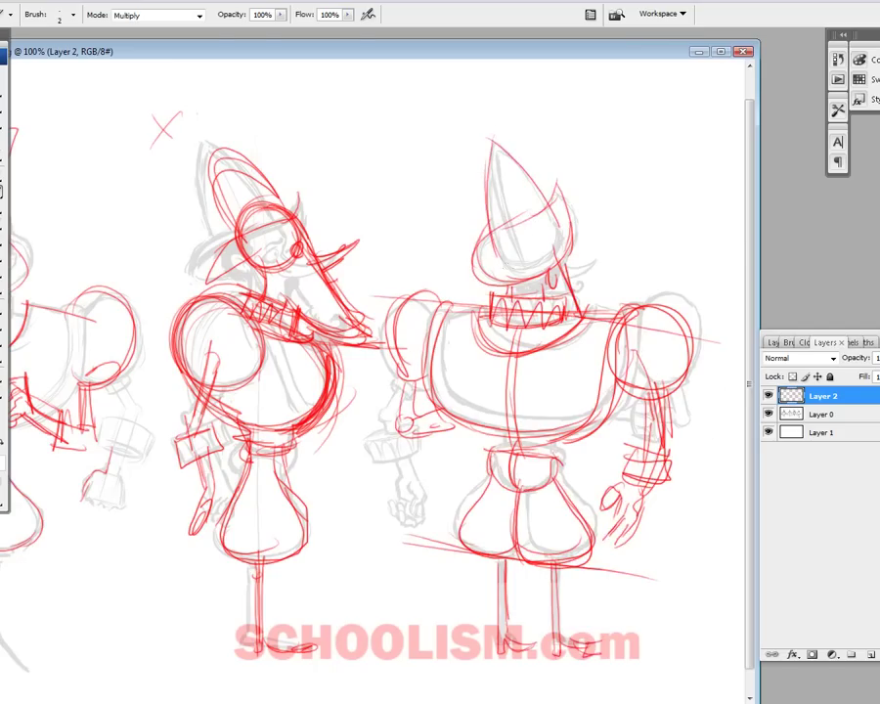
pyautogui.moveTo(492, 153); pyautogui.dragTo(499, 254)
pyautogui.moveTo(487, 166); pyautogui.dragTo(497, 125)
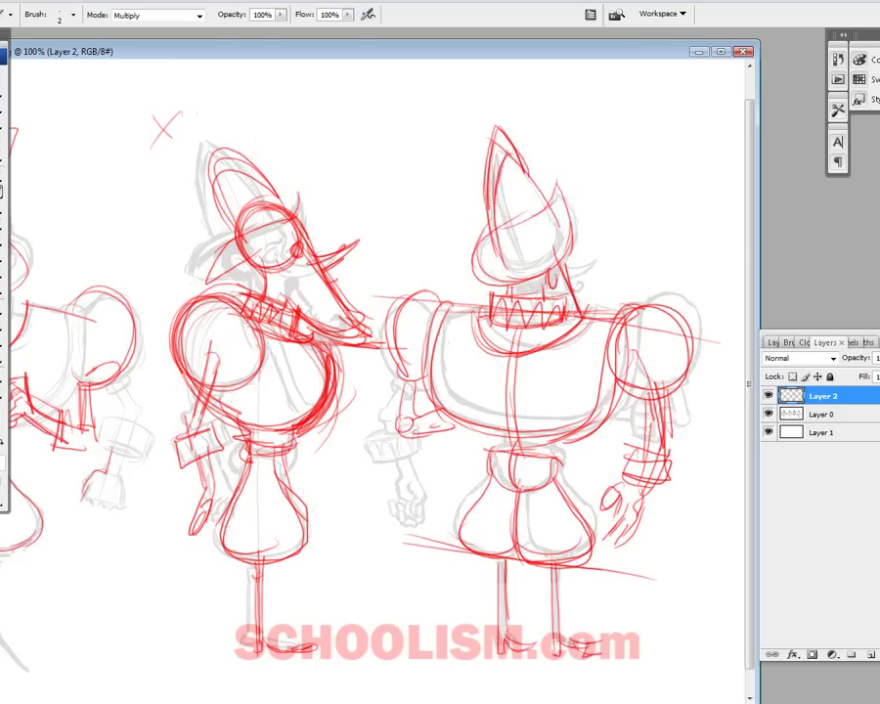
pyautogui.moveTo(499, 190); pyautogui.dragTo(502, 268)
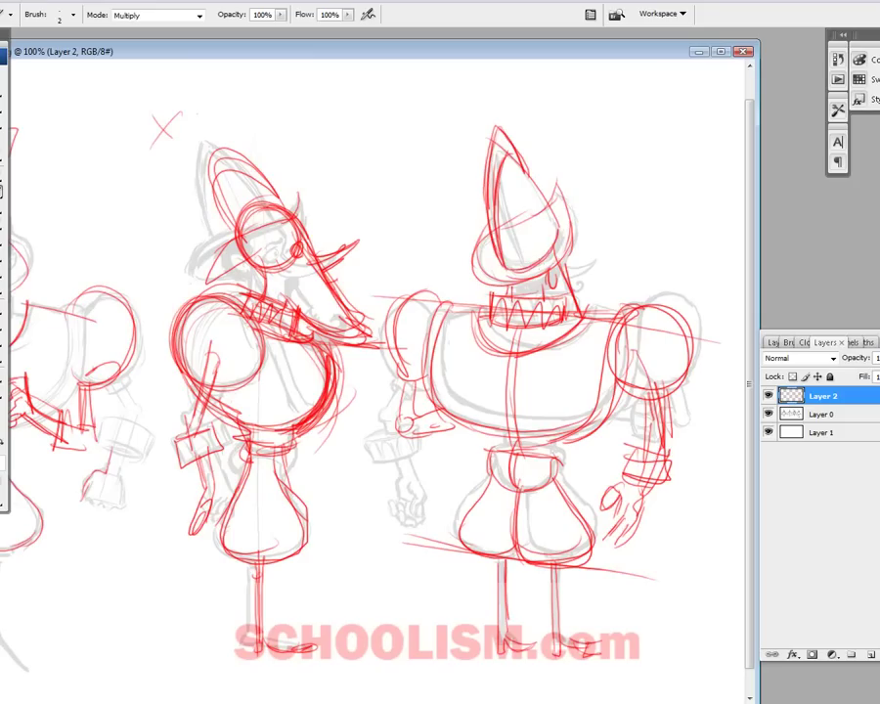
pyautogui.moveTo(563, 190); pyautogui.dragTo(577, 281)
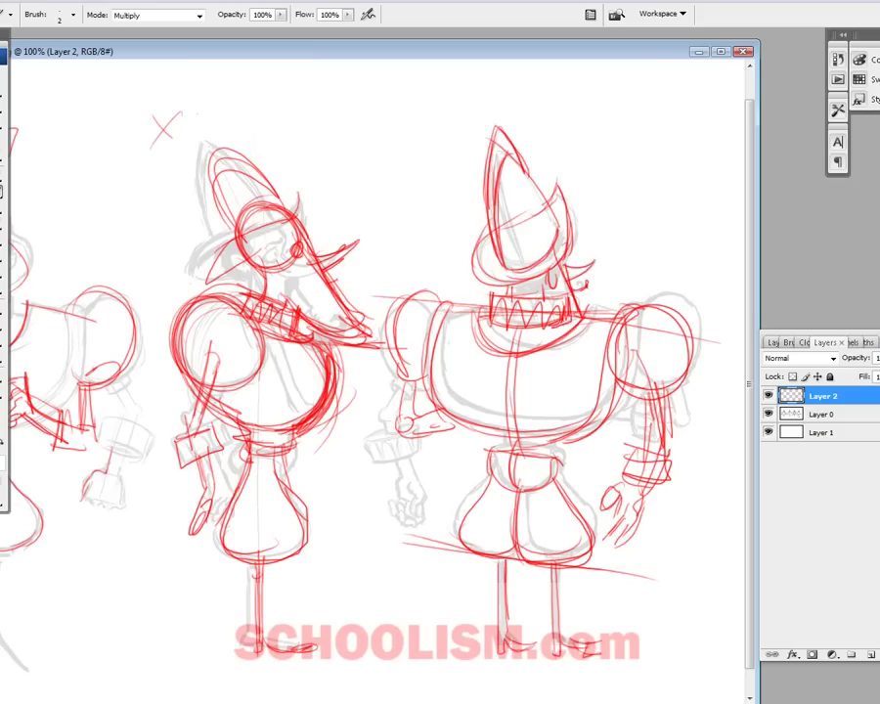
# Hide Layer 0 so only the red sketch shows, and add short waist lines between the back-view torso and pants.
pyautogui.click(768, 413)
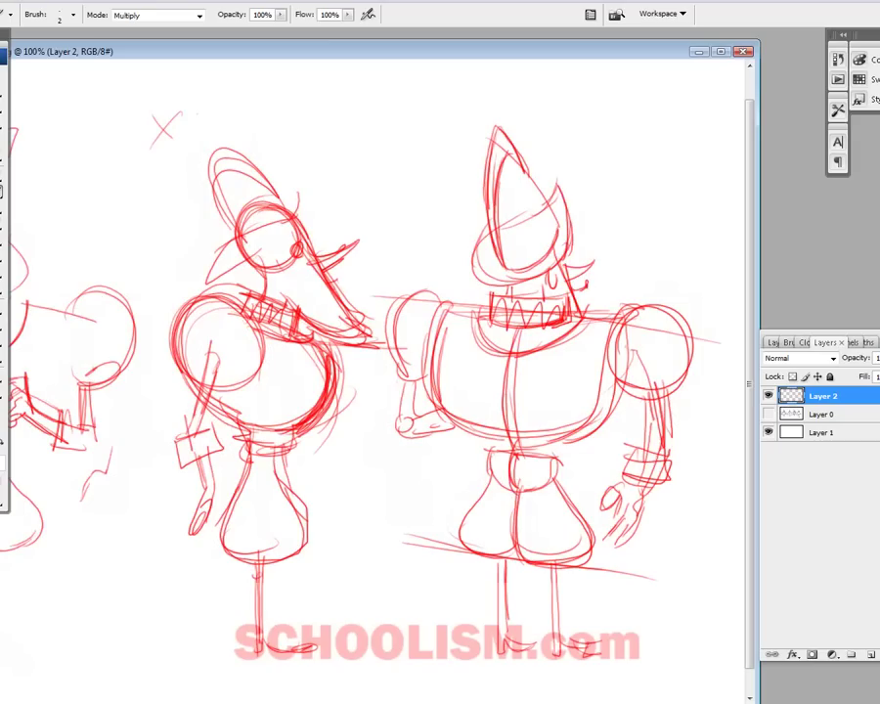
pyautogui.moveTo(344, 319)
pyautogui.mouseDown()
pyautogui.moveTo(390, 325)
pyautogui.moveTo(348, 320)
pyautogui.mouseUp()
pyautogui.moveTo(381, 307)
pyautogui.mouseDown()
pyautogui.moveTo(388, 324)
pyautogui.moveTo(408, 323)
pyautogui.mouseUp()
pyautogui.moveTo(548, 273); pyautogui.dragTo(564, 284)
pyautogui.hotkey('ctrl', 'z')
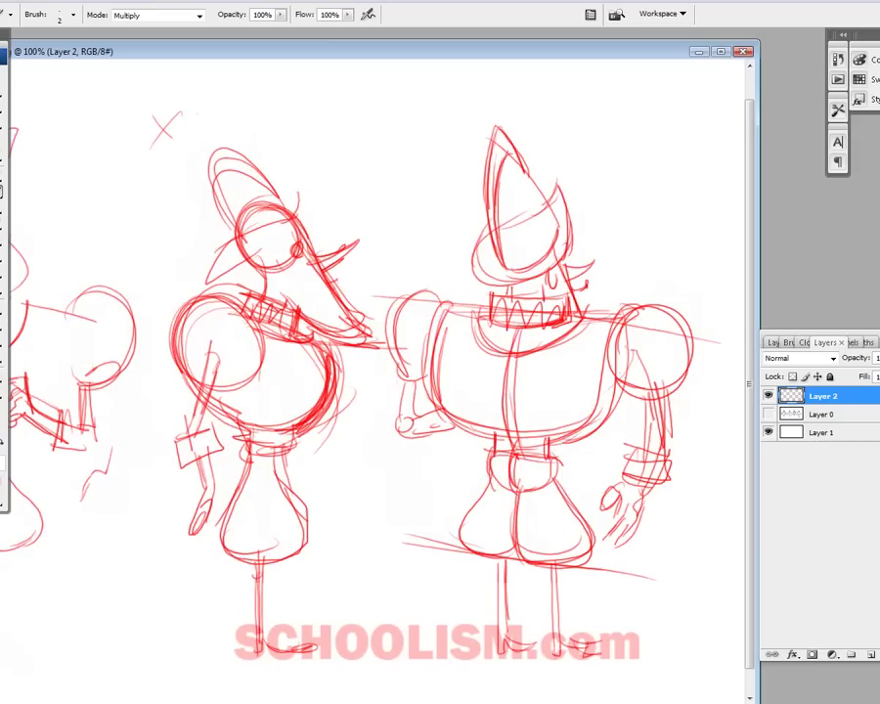
# Reinforce the back-view figure's armhole and puffed sleeve, lengthen one leg, and draw slanted ground lines under the feet.
pyautogui.moveTo(619, 306); pyautogui.dragTo(606, 369)
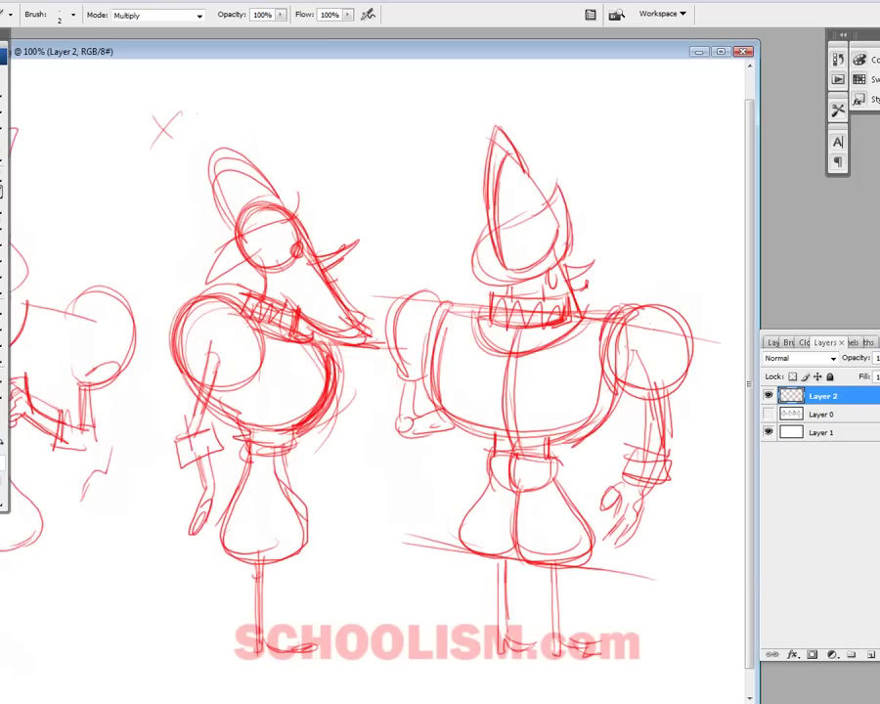
pyautogui.moveTo(648, 319); pyautogui.dragTo(673, 393)
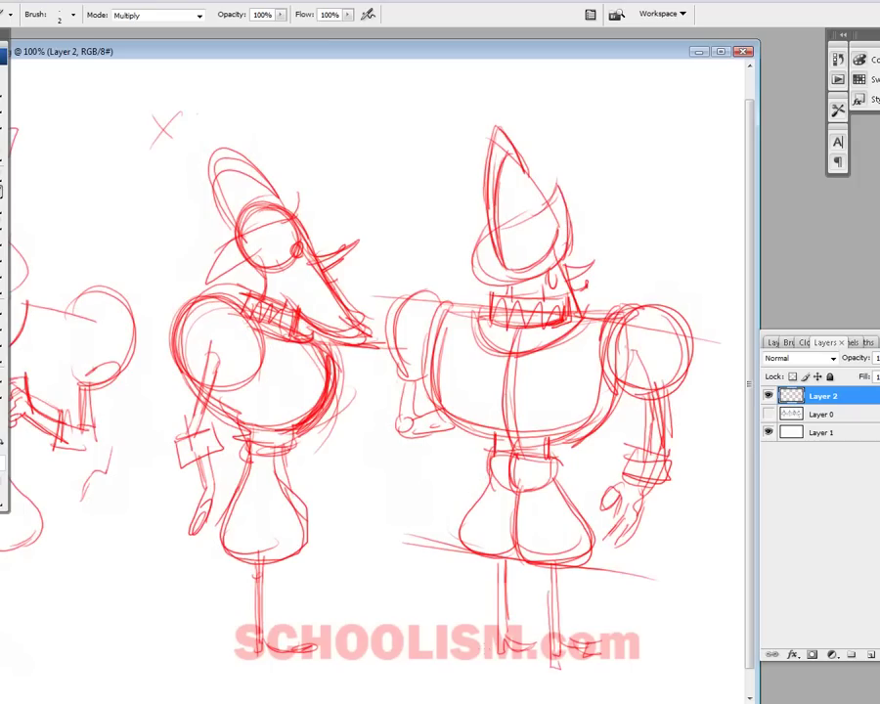
pyautogui.moveTo(498, 647)
pyautogui.mouseDown()
pyautogui.moveTo(586, 668)
pyautogui.moveTo(606, 682)
pyautogui.mouseUp()
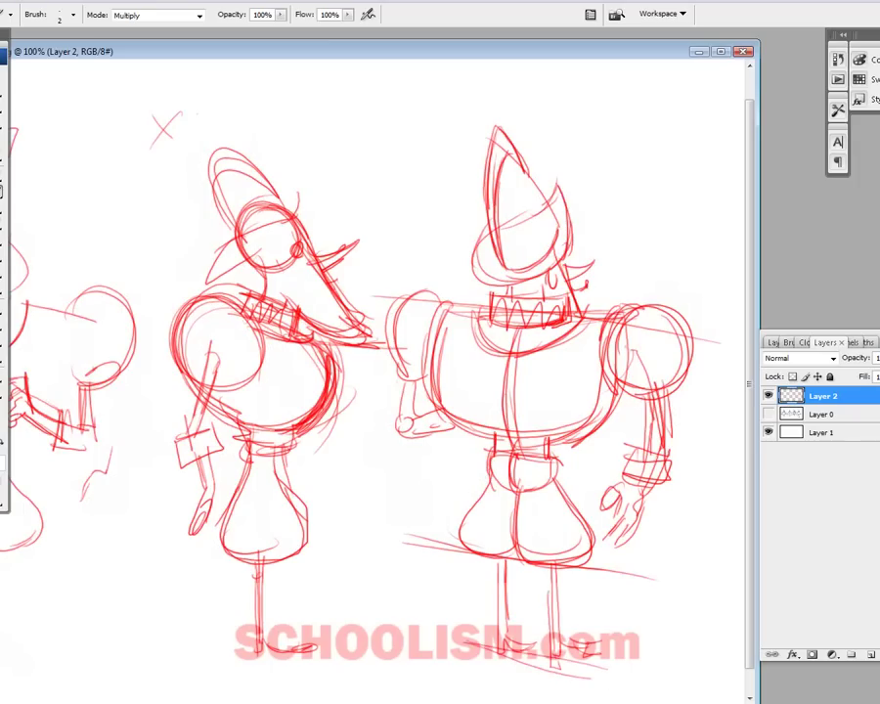
# Draw a tall upright box in two-point perspective in the empty space between the side-view and back-view heads.
pyautogui.scroll(2, 376, 372)
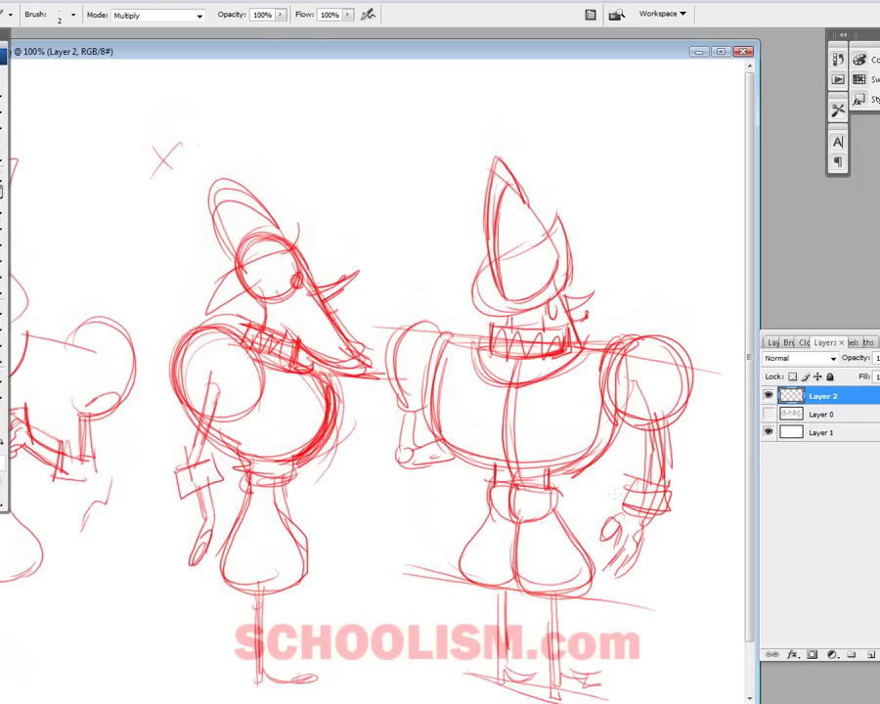
pyautogui.moveTo(391, 51); pyautogui.dragTo(428, 199)
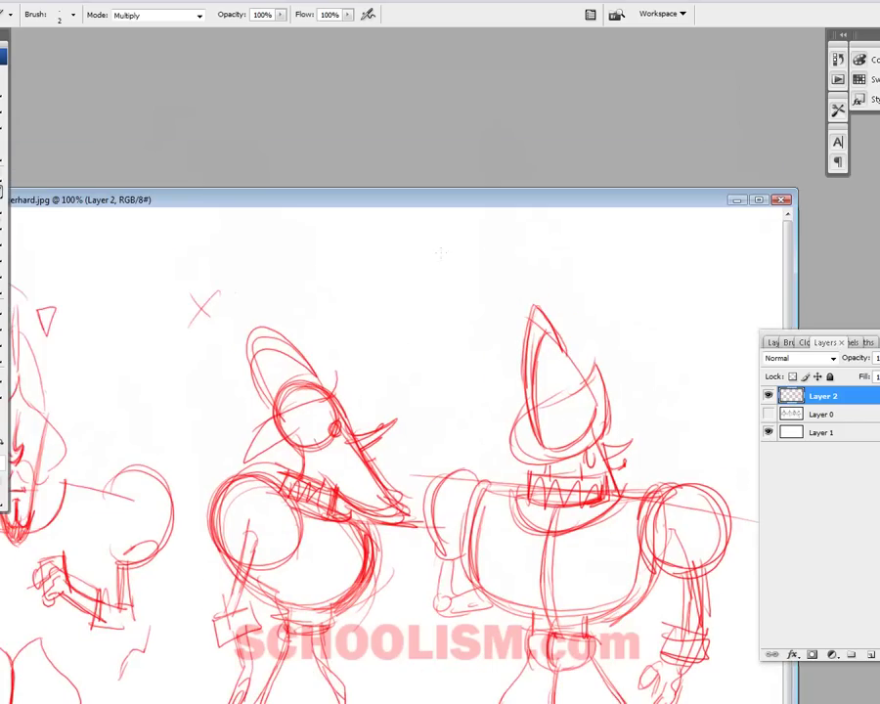
pyautogui.moveTo(397, 240)
pyautogui.mouseDown()
pyautogui.moveTo(399, 401)
pyautogui.moveTo(455, 422)
pyautogui.moveTo(450, 234)
pyautogui.moveTo(447, 430)
pyautogui.mouseUp()
pyautogui.moveTo(446, 250)
pyautogui.mouseDown()
pyautogui.moveTo(449, 422)
pyautogui.moveTo(497, 399)
pyautogui.moveTo(475, 230)
pyautogui.moveTo(487, 233)
pyautogui.moveTo(478, 231)
pyautogui.moveTo(489, 401)
pyautogui.mouseUp()
pyautogui.moveTo(490, 293); pyautogui.dragTo(490, 410)
pyautogui.moveTo(391, 405); pyautogui.dragTo(494, 397)
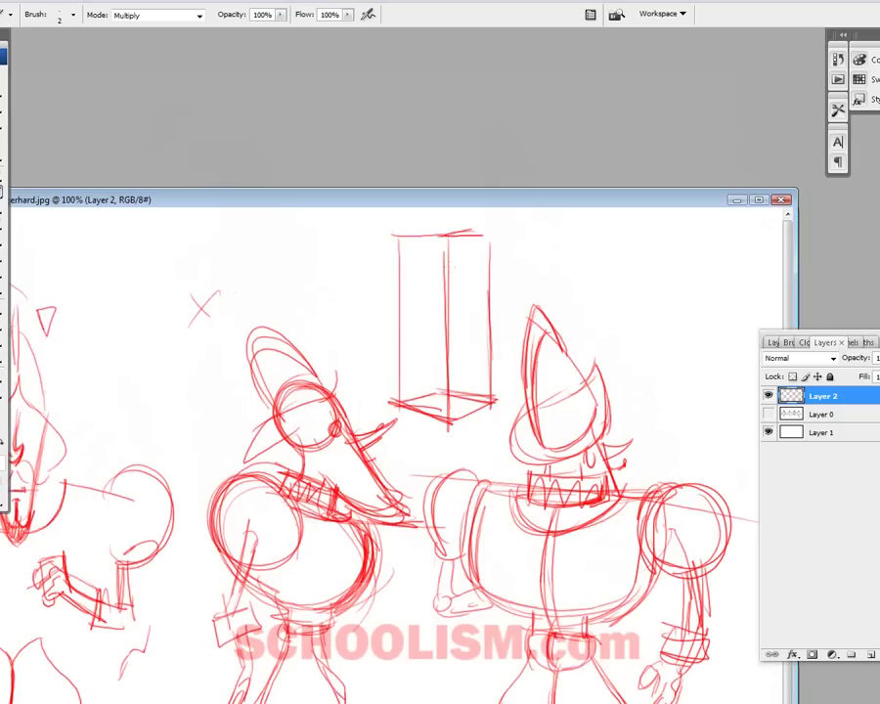
# Sketch a simple standing figure inside the perspective box, with round head, blocky torso, oval hips, legs and a curved centre line.
pyautogui.moveTo(437, 242)
pyautogui.mouseDown()
pyautogui.moveTo(460, 277)
pyautogui.moveTo(425, 337)
pyautogui.mouseUp()
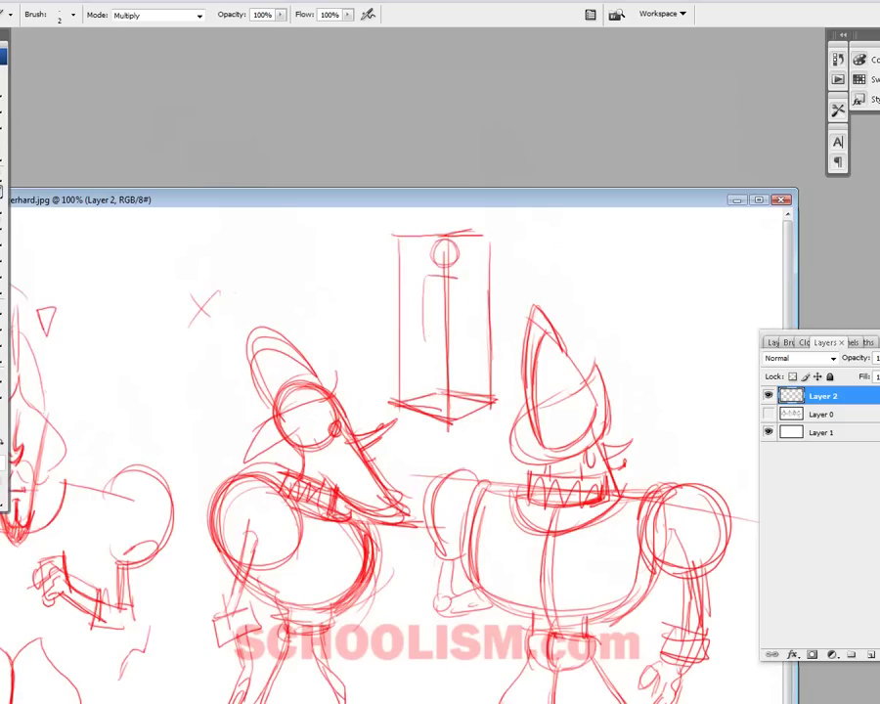
pyautogui.moveTo(459, 280); pyautogui.dragTo(463, 323)
pyautogui.moveTo(462, 281)
pyautogui.mouseDown()
pyautogui.moveTo(462, 340)
pyautogui.moveTo(444, 330)
pyautogui.mouseUp()
pyautogui.moveTo(435, 275)
pyautogui.mouseDown()
pyautogui.moveTo(430, 328)
pyautogui.moveTo(459, 342)
pyautogui.moveTo(458, 283)
pyautogui.mouseUp()
pyautogui.moveTo(428, 344); pyautogui.dragTo(430, 416)
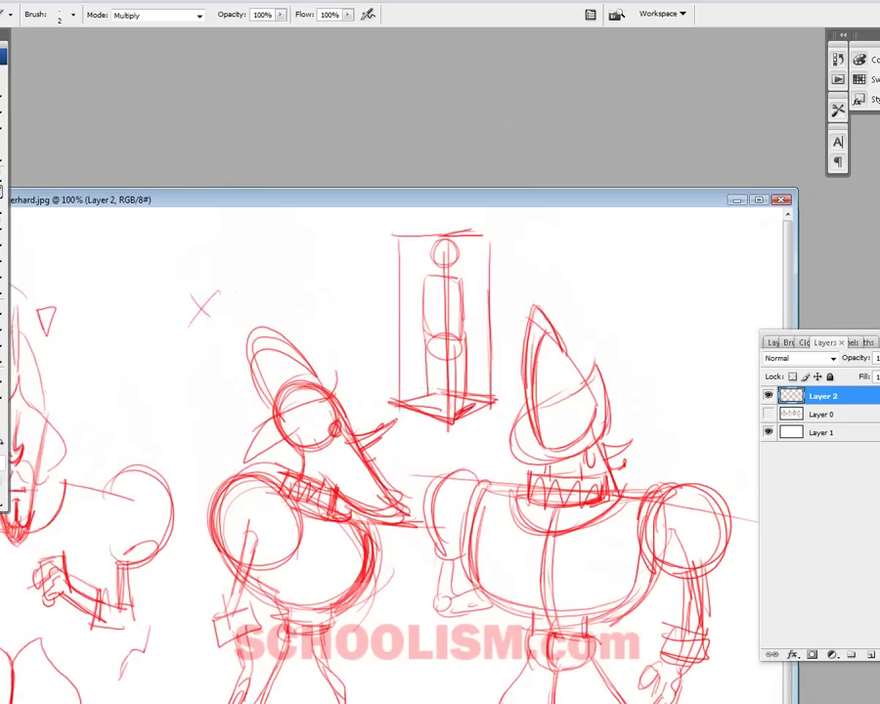
pyautogui.moveTo(455, 345); pyautogui.dragTo(455, 422)
pyautogui.moveTo(431, 282)
pyautogui.mouseDown()
pyautogui.moveTo(428, 338)
pyautogui.moveTo(455, 340)
pyautogui.moveTo(437, 396)
pyautogui.mouseUp()
pyautogui.moveTo(449, 342); pyautogui.dragTo(447, 399)
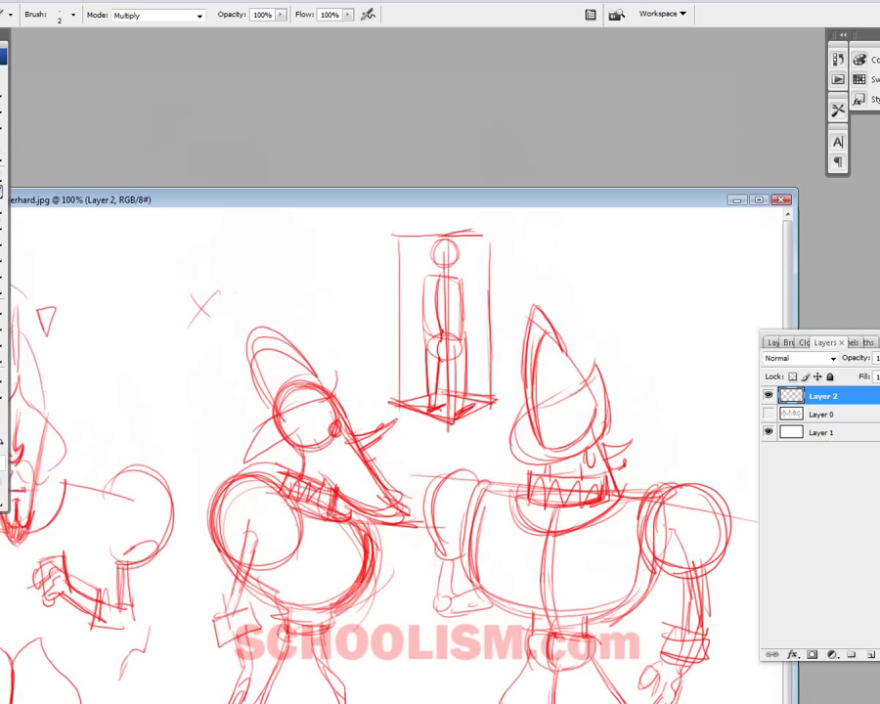